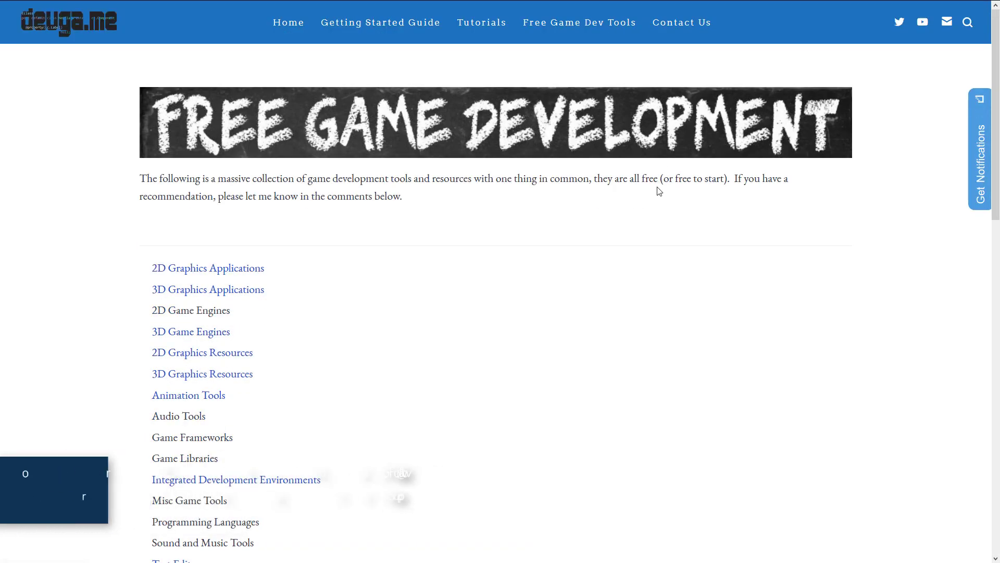
Scroll through devga.me's free game development tools list, then switch to the magicavoxel art image results
{"action": "scroll", "coordinate": [661, 250], "scroll_direction": "down", "scroll_amount": 1}
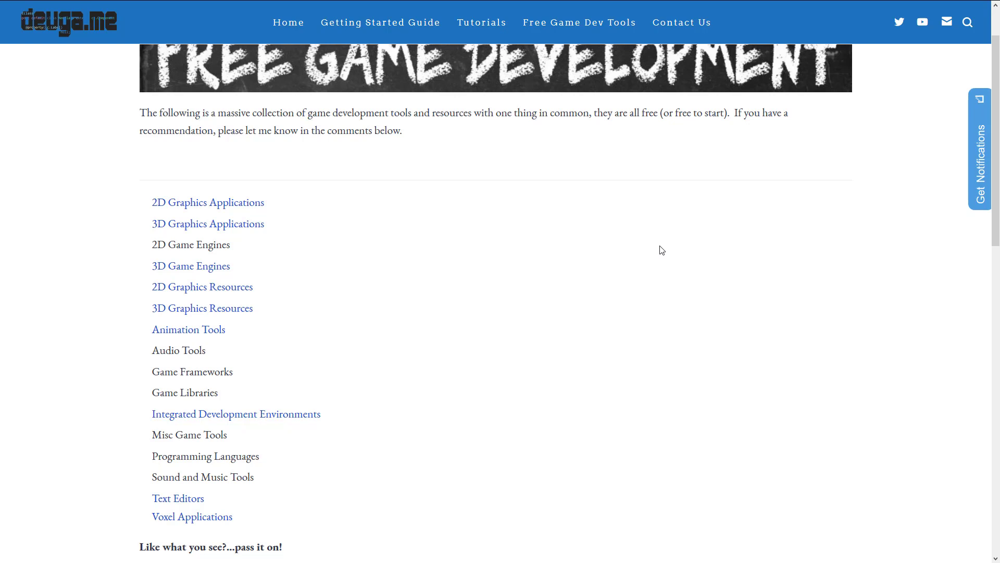
{"action": "scroll", "coordinate": [652, 257], "scroll_direction": "down", "scroll_amount": 1}
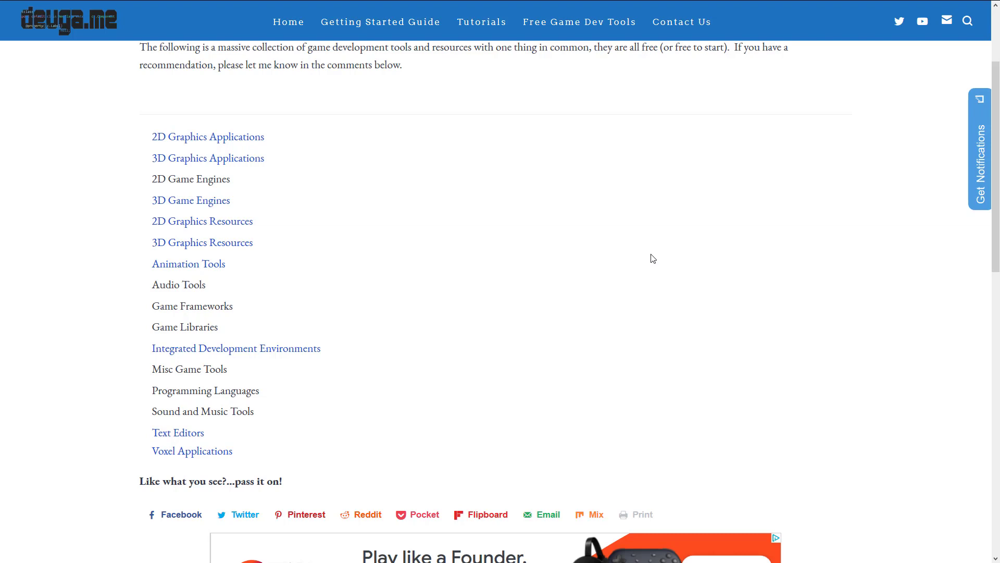
{"action": "key", "text": "ctrl+Tab"}
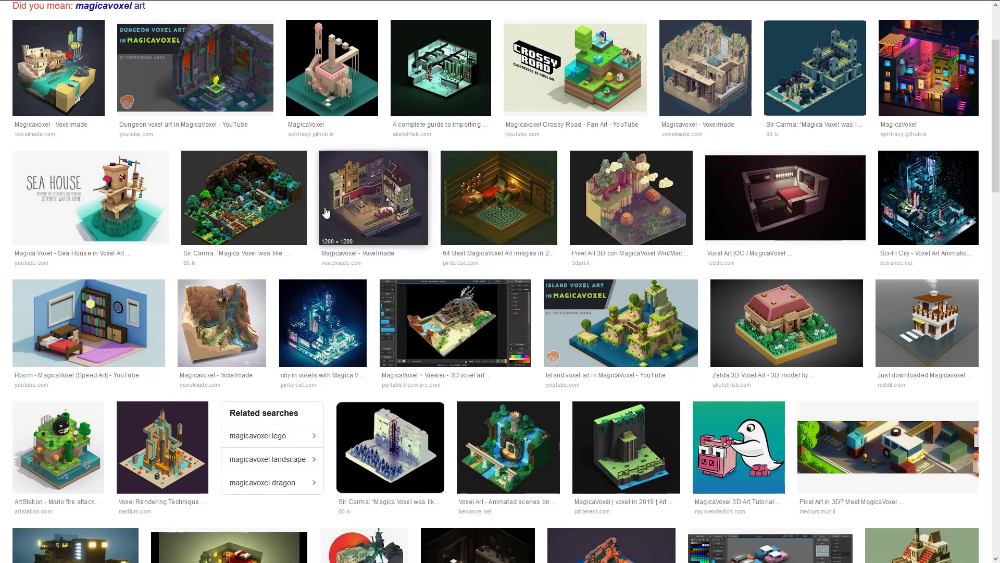
Preview the forest landscape, Sci-Fi City and voxel editor screenshot images from the magicavoxel results
{"action": "left_click", "coordinate": [244, 198]}
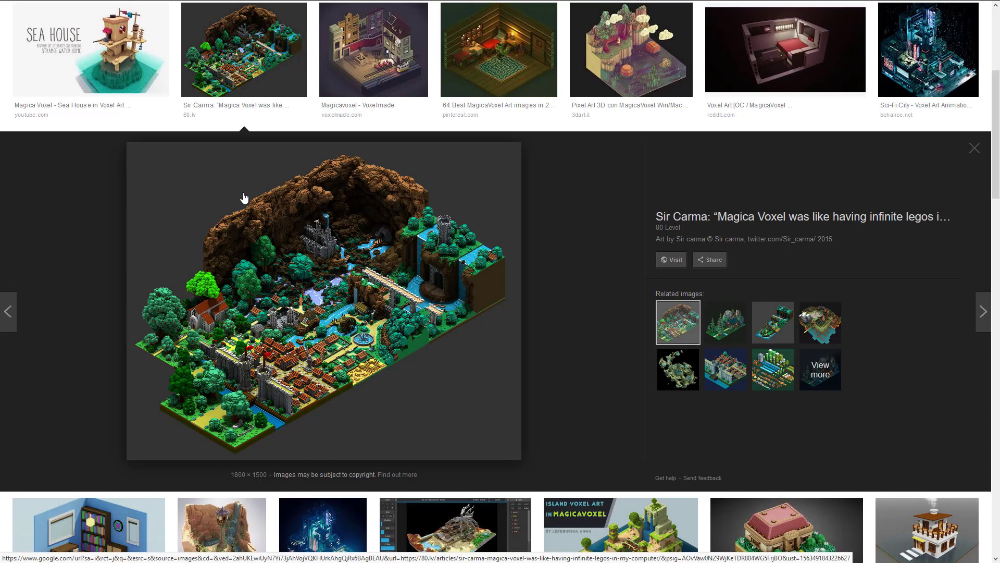
{"action": "left_click", "coordinate": [925, 74]}
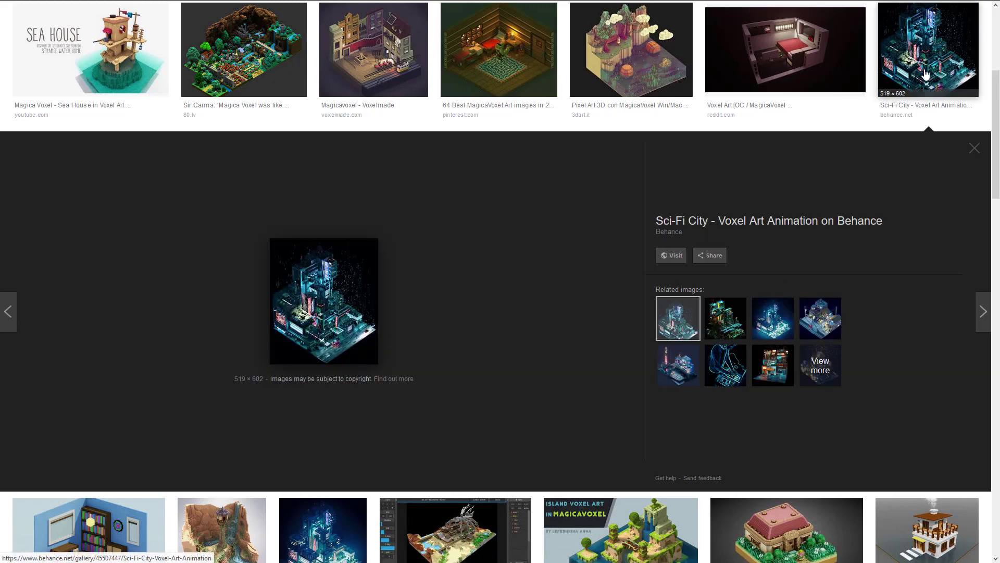
{"action": "scroll", "coordinate": [563, 437], "scroll_direction": "down", "scroll_amount": 1}
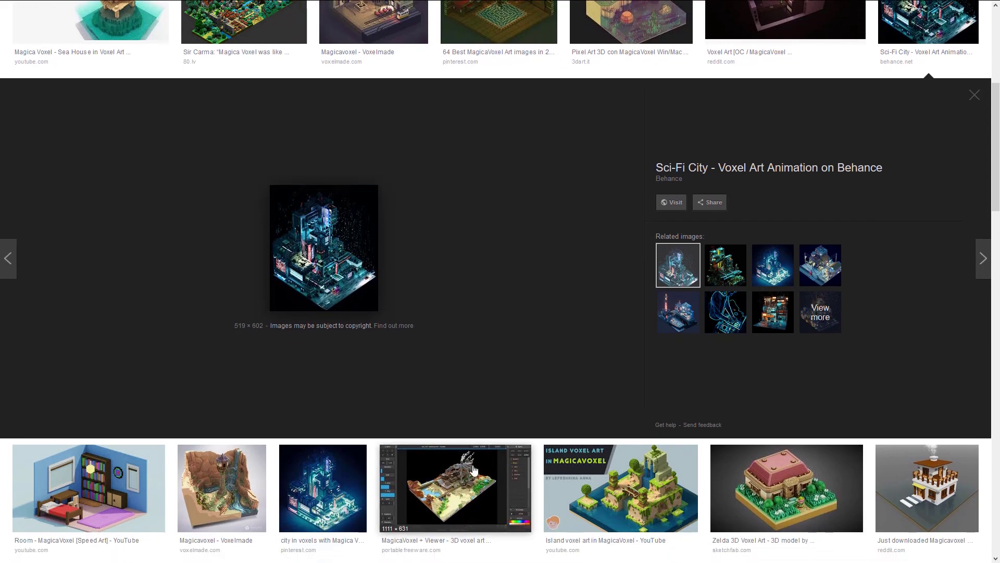
{"action": "left_click", "coordinate": [474, 470]}
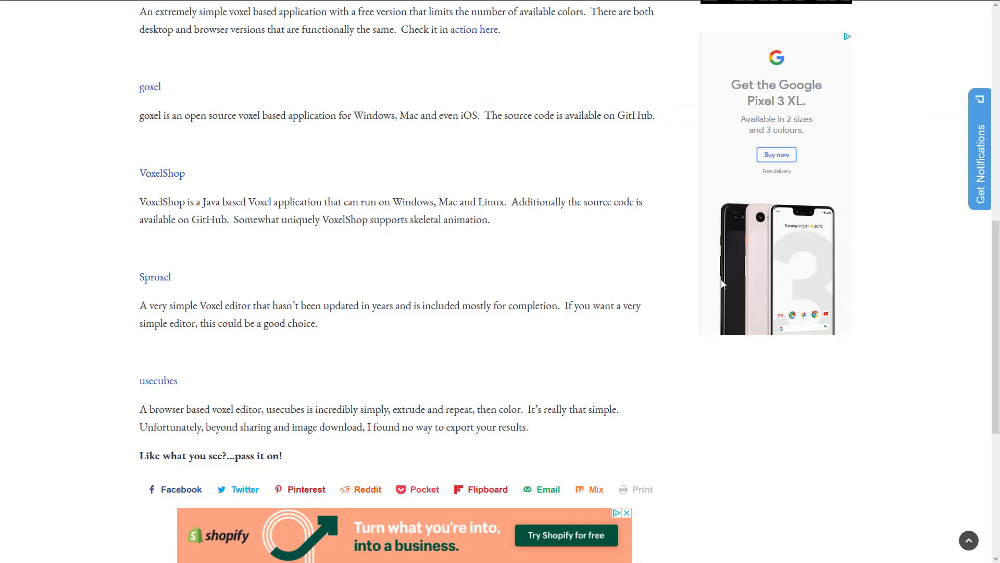
Scroll back up to the top of the devga.me Voxel Applications article
{"action": "scroll", "coordinate": [612, 273], "scroll_direction": "up", "scroll_amount": 7}
{"action": "scroll", "coordinate": [614, 273], "scroll_direction": "up", "scroll_amount": 3}
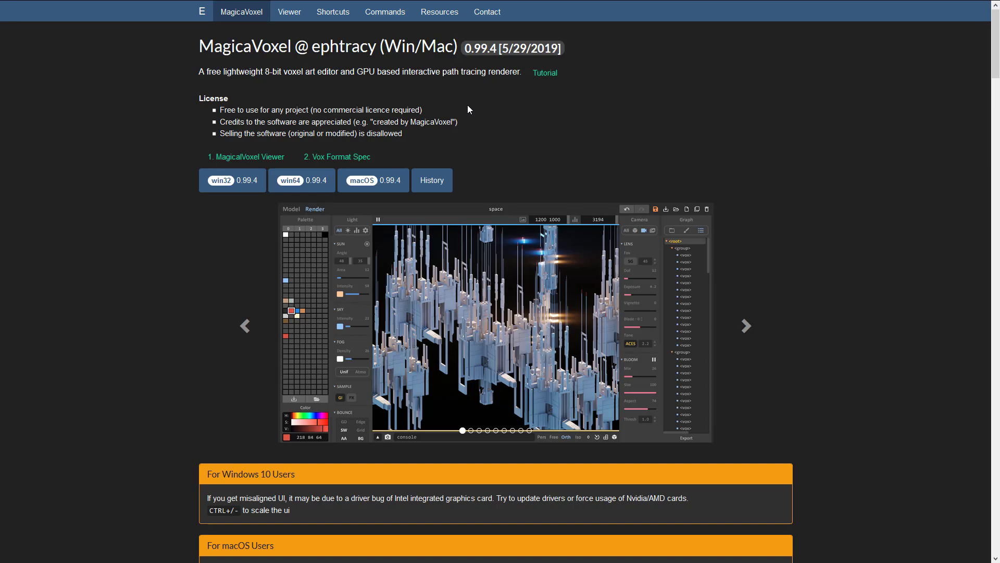
{"action": "scroll", "coordinate": [536, 188], "scroll_direction": "down", "scroll_amount": 6}
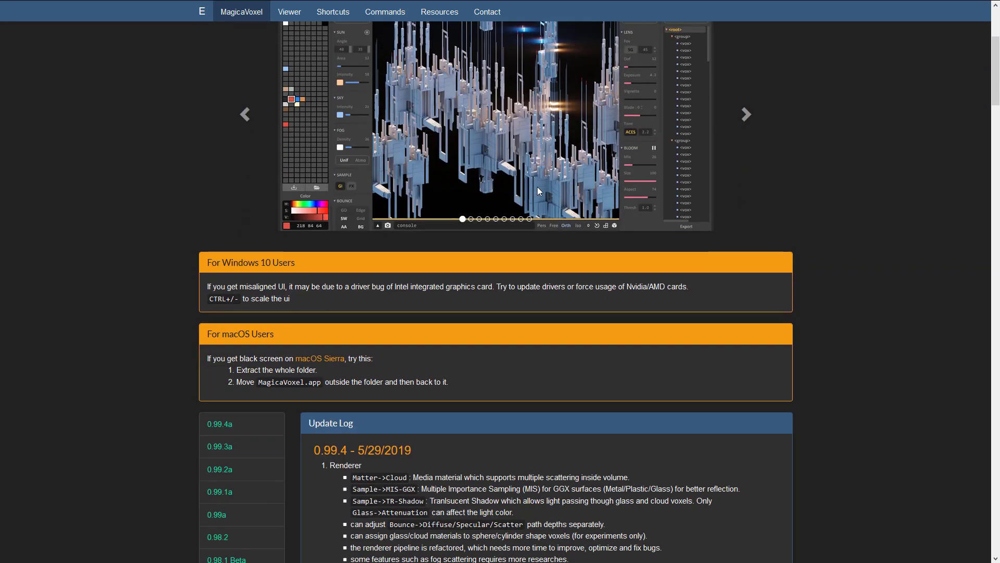
{"action": "scroll", "coordinate": [538, 187], "scroll_direction": "down", "scroll_amount": 6}
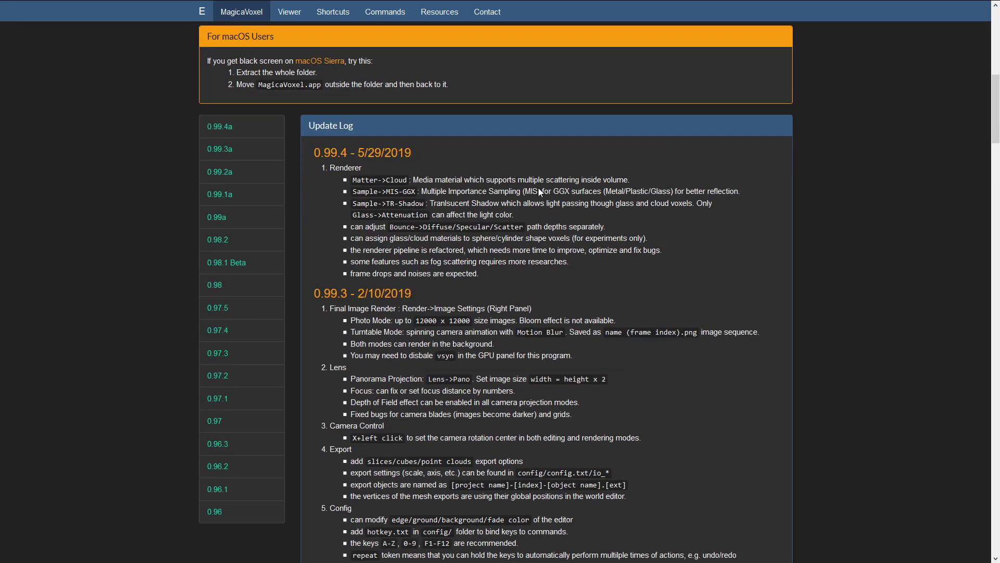
{"action": "scroll", "coordinate": [539, 188], "scroll_direction": "up", "scroll_amount": 12}
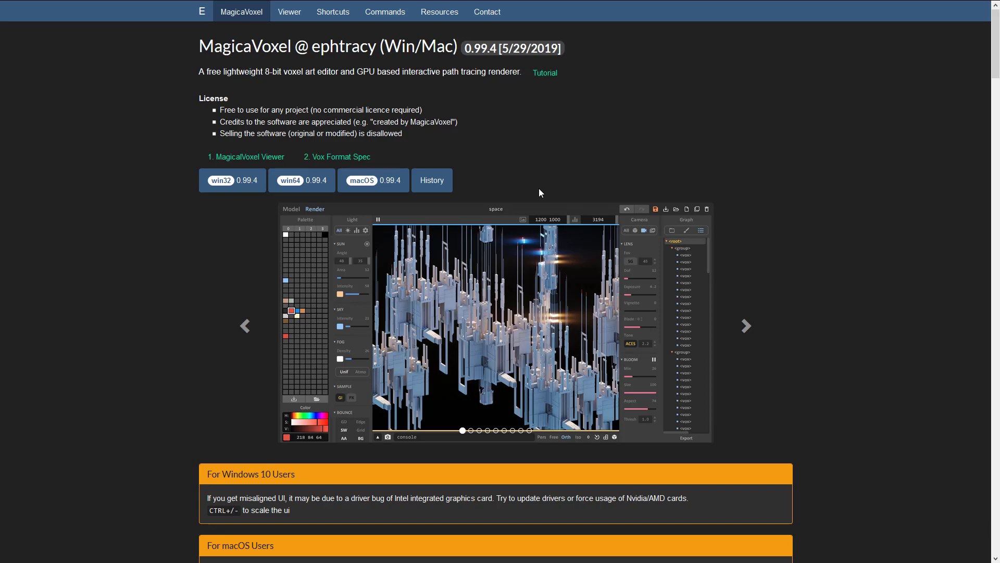
{"action": "key", "text": "alt+Left"}
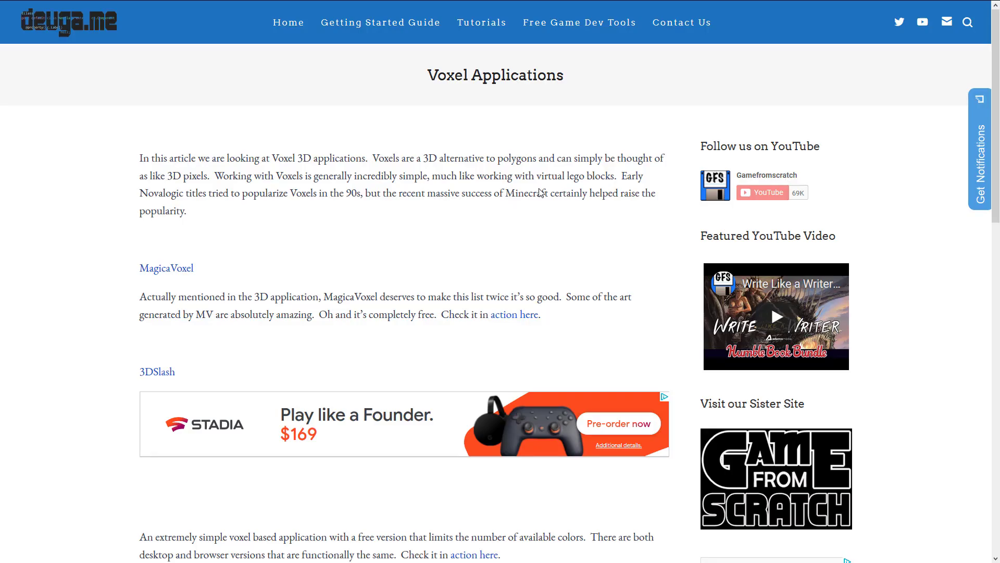
{"action": "scroll", "coordinate": [379, 290], "scroll_direction": "down", "scroll_amount": 1}
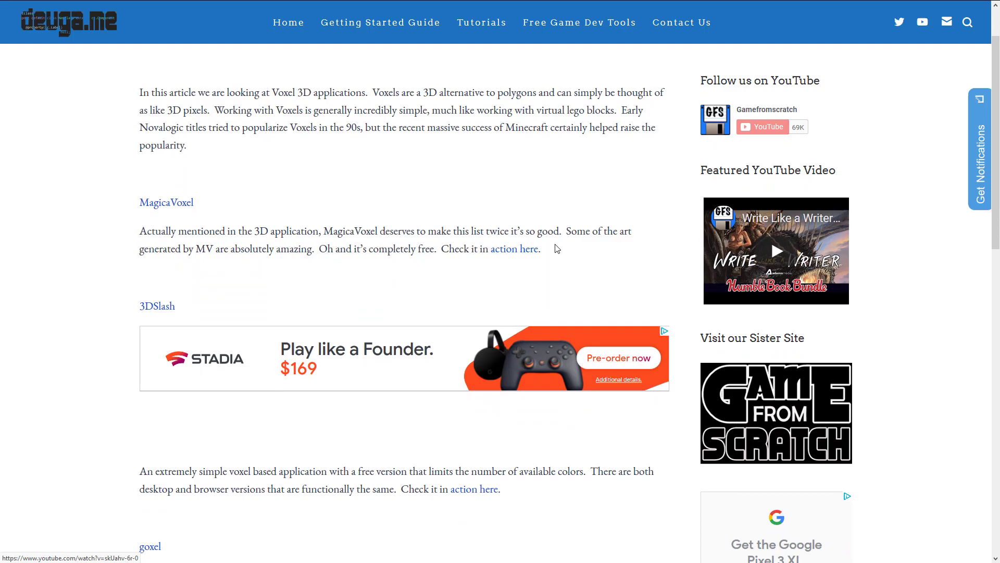
{"action": "key", "text": "alt+Right"}
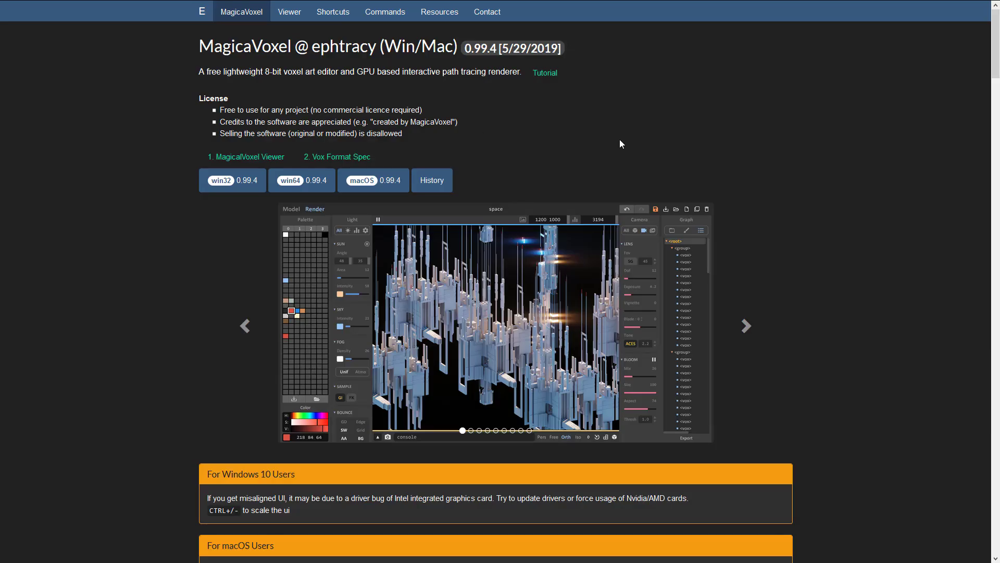
Go forward to the 3D Slash homepage and let its promo video play
{"action": "key", "text": "alt+Right"}
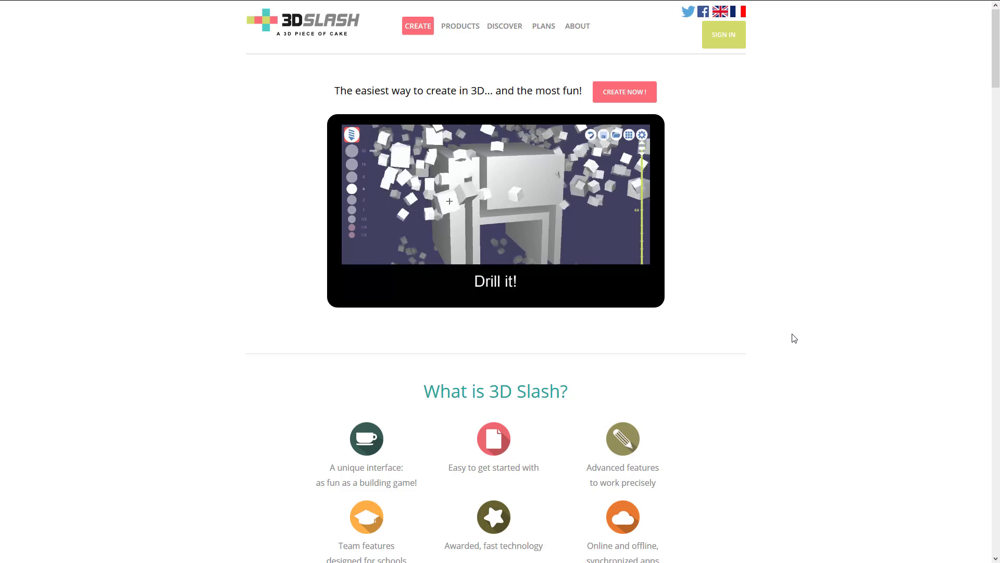
{"action": "mouse_move", "coordinate": [557, 226]}
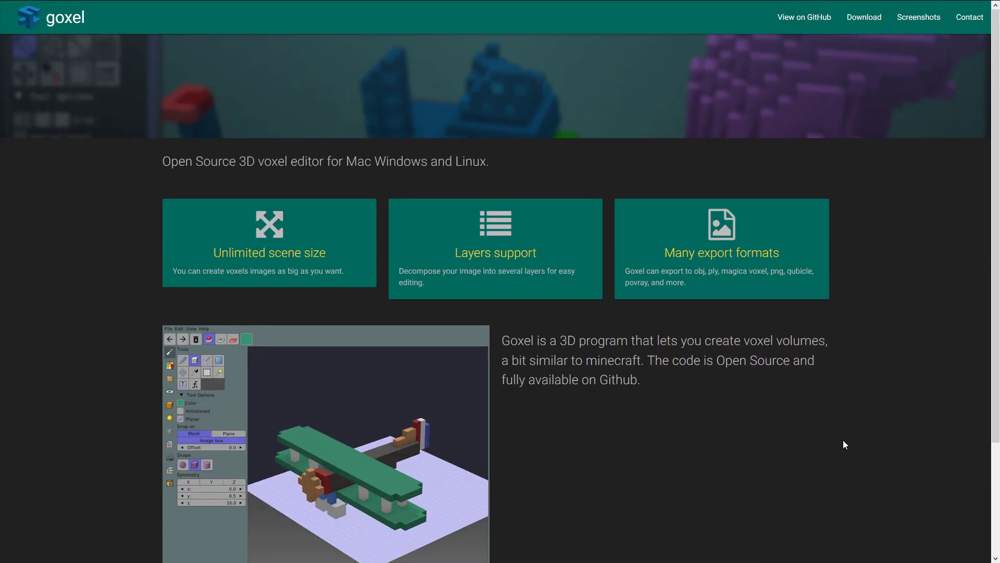
Scroll the Goxel feature page and highlight 'obj' among its many export formats
{"action": "scroll", "coordinate": [844, 444], "scroll_direction": "down", "scroll_amount": 2}
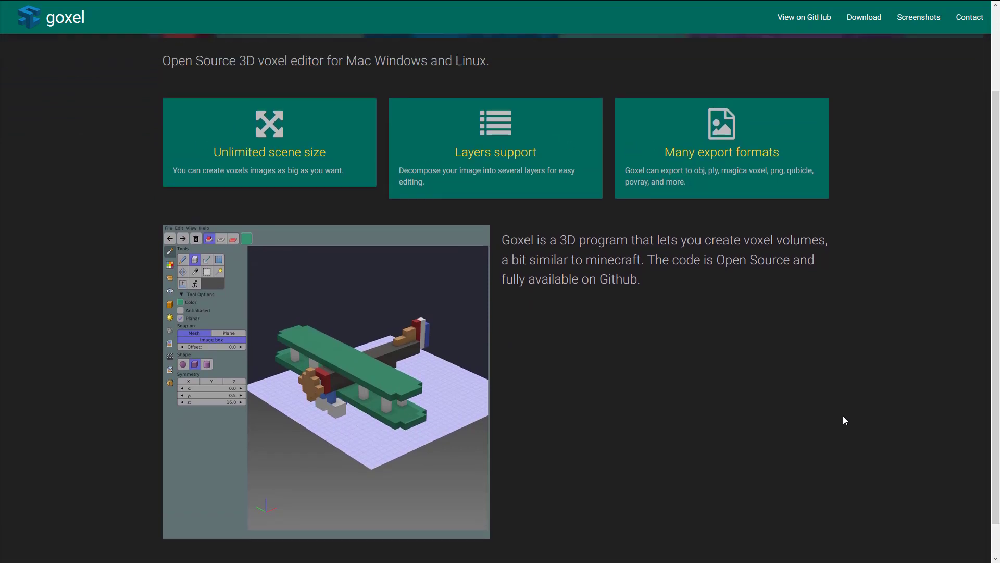
{"action": "scroll", "coordinate": [843, 417], "scroll_direction": "up", "scroll_amount": 2}
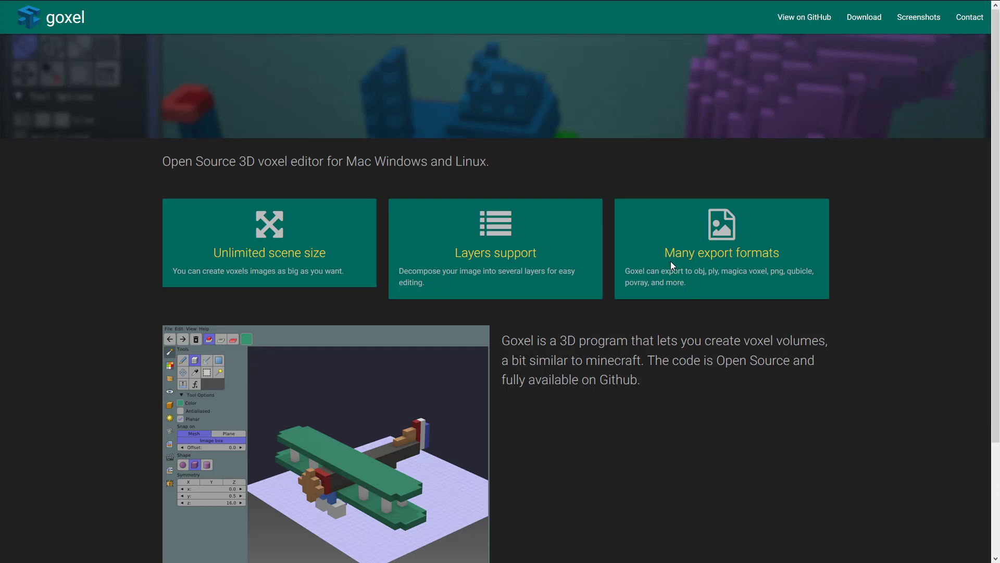
{"action": "double_click", "coordinate": [698, 272]}
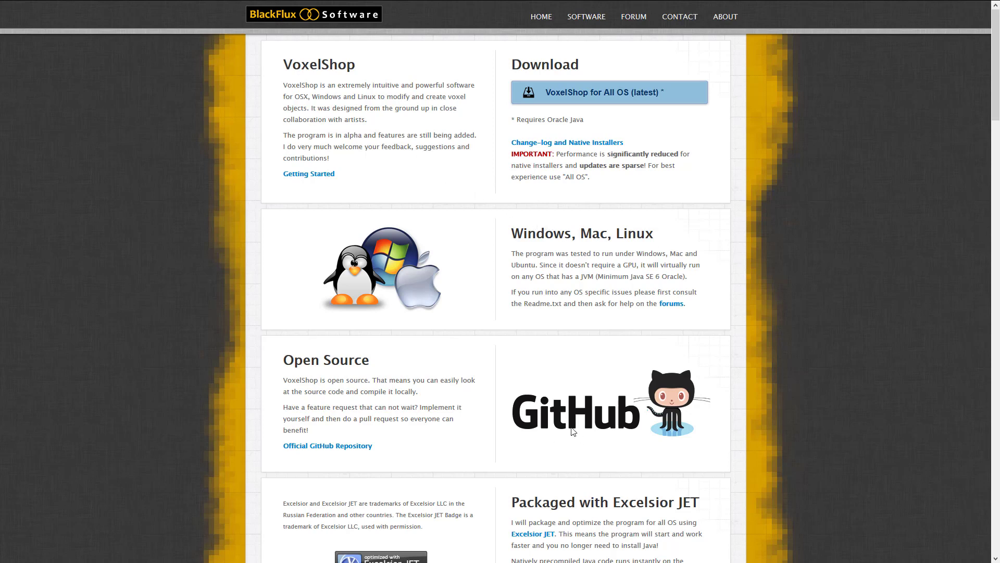
Scroll into the VoxelShop features and highlight the Skeletal Animation heading
{"action": "scroll", "coordinate": [580, 423], "scroll_direction": "down", "scroll_amount": 9}
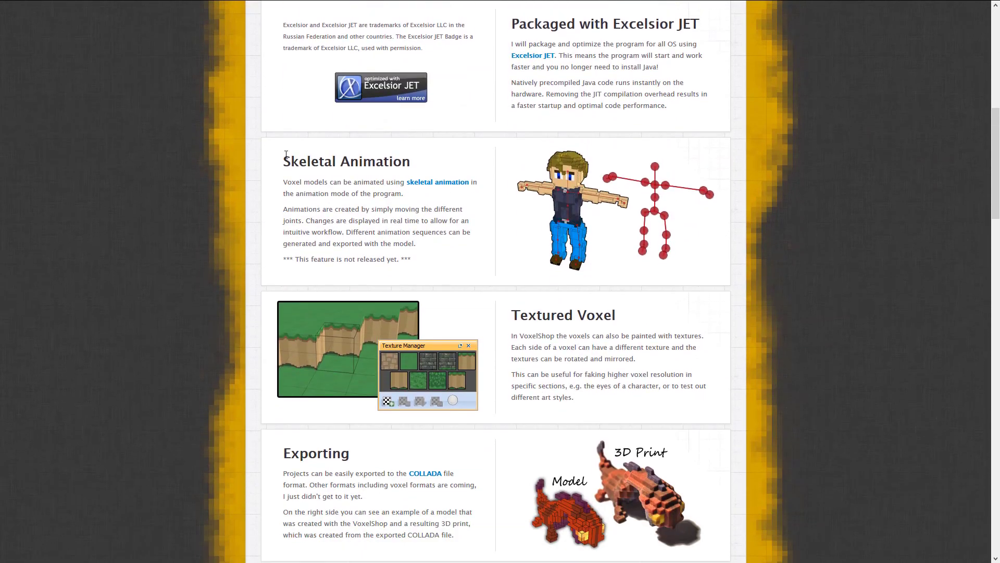
{"action": "left_click_drag", "start_coordinate": [283, 161], "coordinate": [420, 169]}
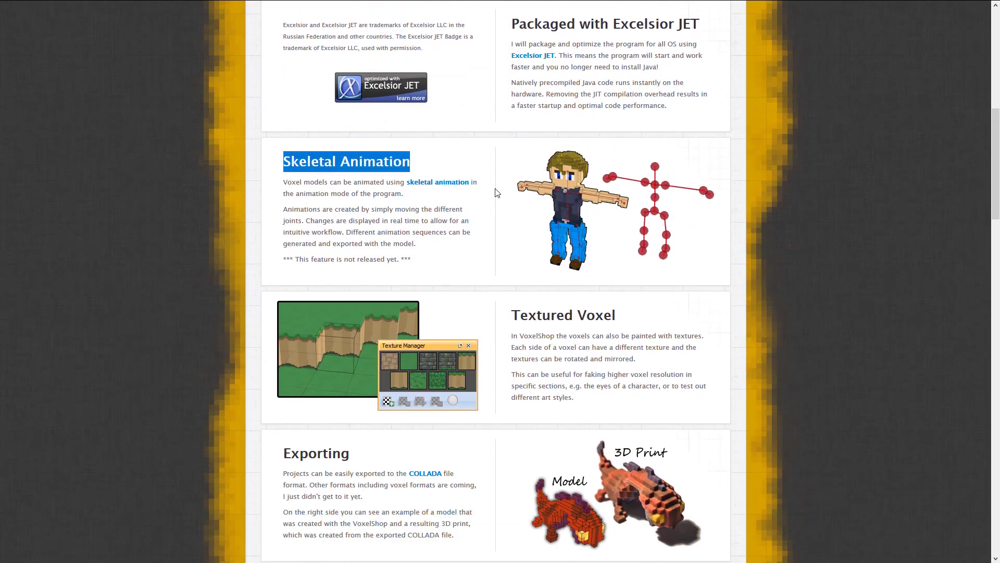
{"action": "scroll", "coordinate": [496, 193], "scroll_direction": "down", "scroll_amount": 2}
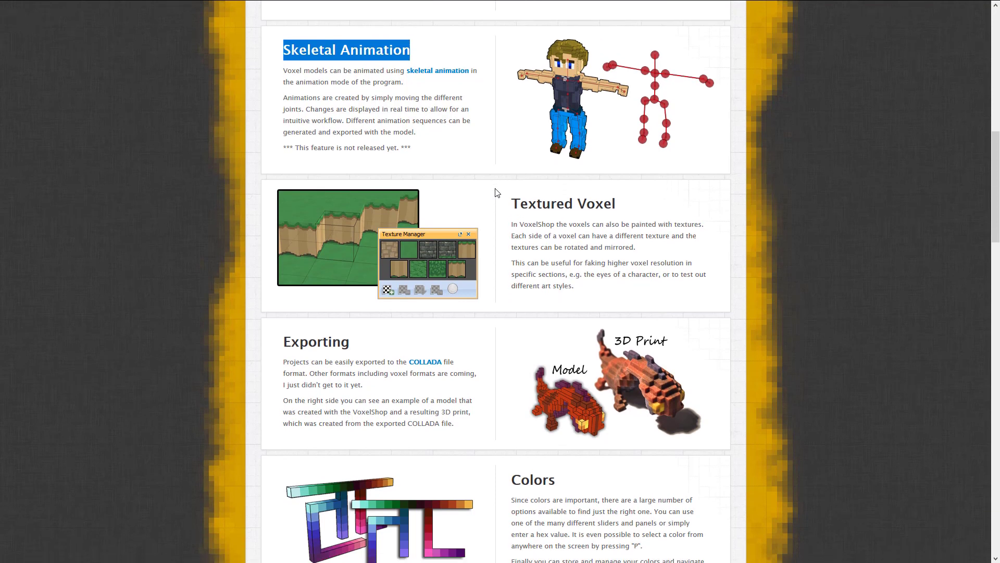
{"action": "scroll", "coordinate": [496, 192], "scroll_direction": "down", "scroll_amount": 1}
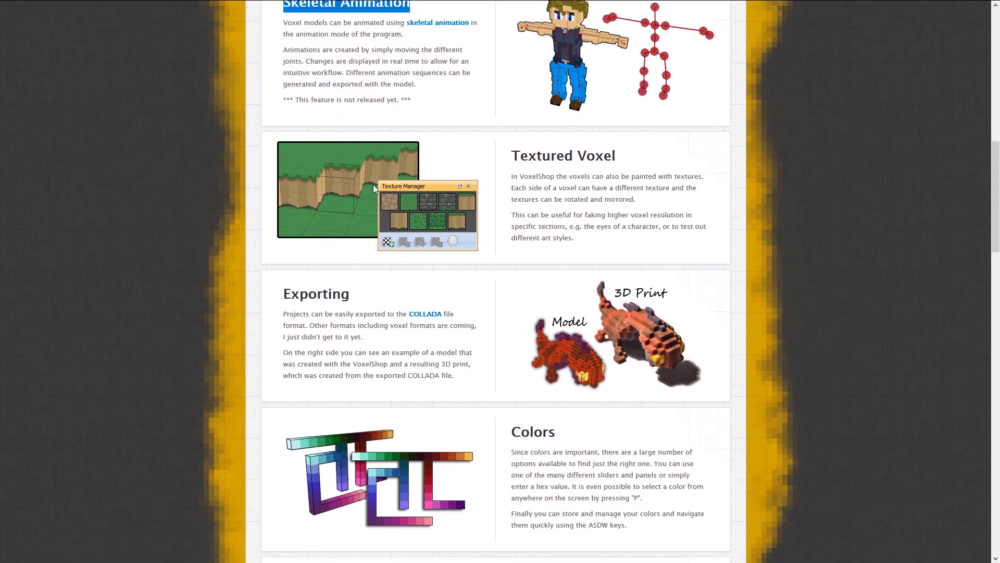
{"action": "scroll", "coordinate": [719, 274], "scroll_direction": "down", "scroll_amount": 1}
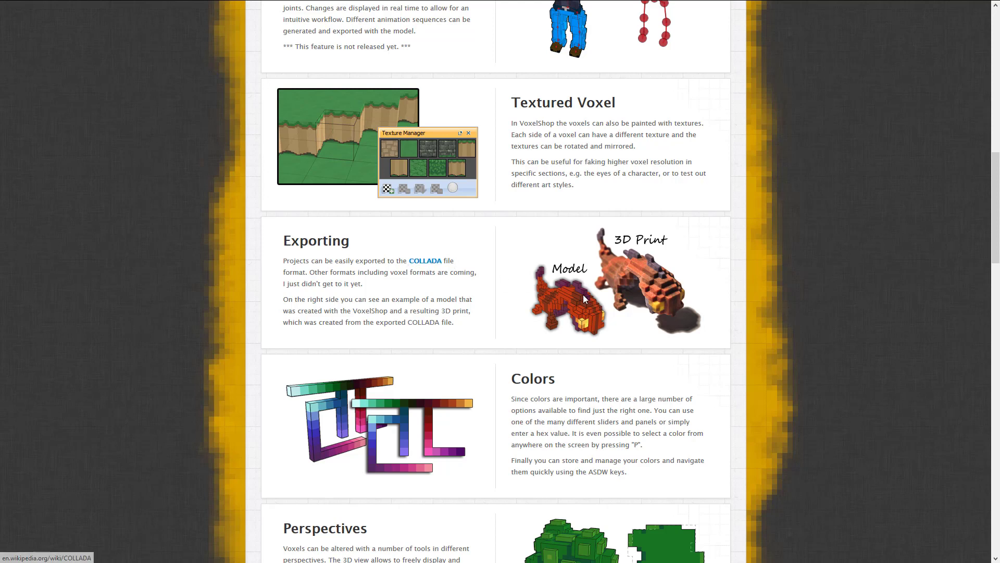
Scroll through the rest of the VoxelShop page, back up, and switch to the Sproxel blog
{"action": "scroll", "coordinate": [589, 292], "scroll_direction": "down", "scroll_amount": 1}
{"action": "scroll", "coordinate": [590, 295], "scroll_direction": "down", "scroll_amount": 1}
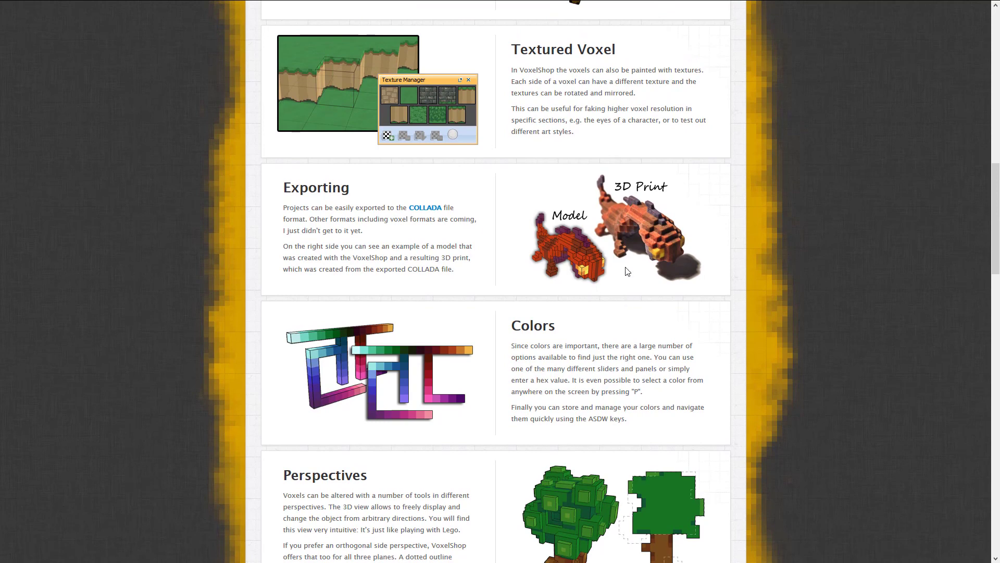
{"action": "scroll", "coordinate": [627, 261], "scroll_direction": "down", "scroll_amount": 3}
{"action": "scroll", "coordinate": [502, 273], "scroll_direction": "down", "scroll_amount": 2}
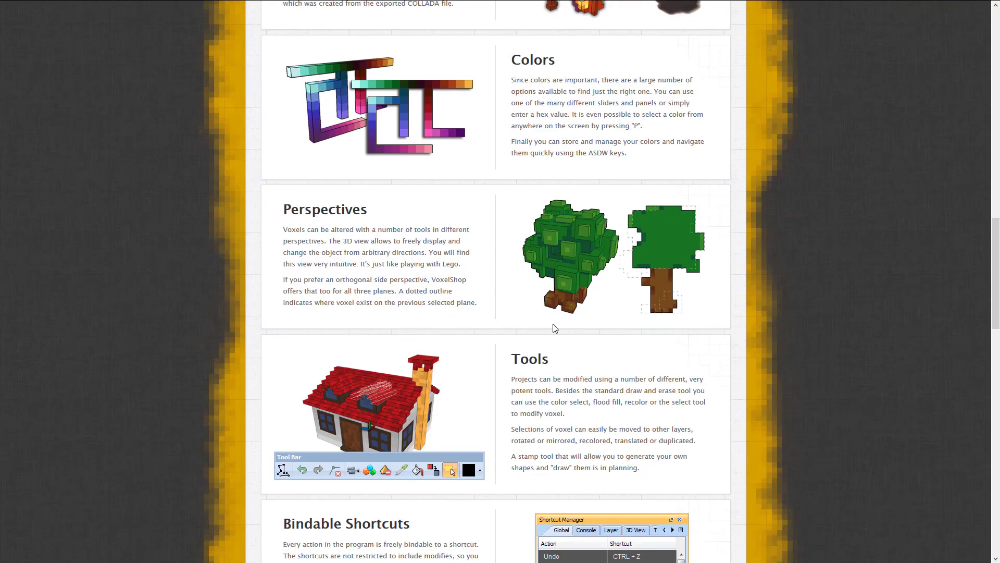
{"action": "scroll", "coordinate": [552, 326], "scroll_direction": "down", "scroll_amount": 3}
{"action": "scroll", "coordinate": [322, 382], "scroll_direction": "down", "scroll_amount": 7}
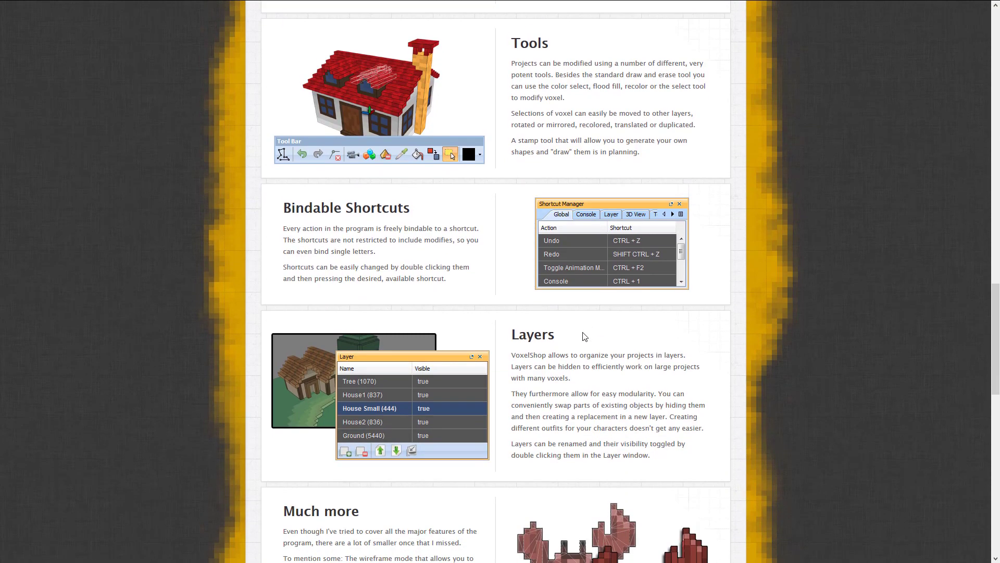
{"action": "scroll", "coordinate": [451, 174], "scroll_direction": "down", "scroll_amount": 3}
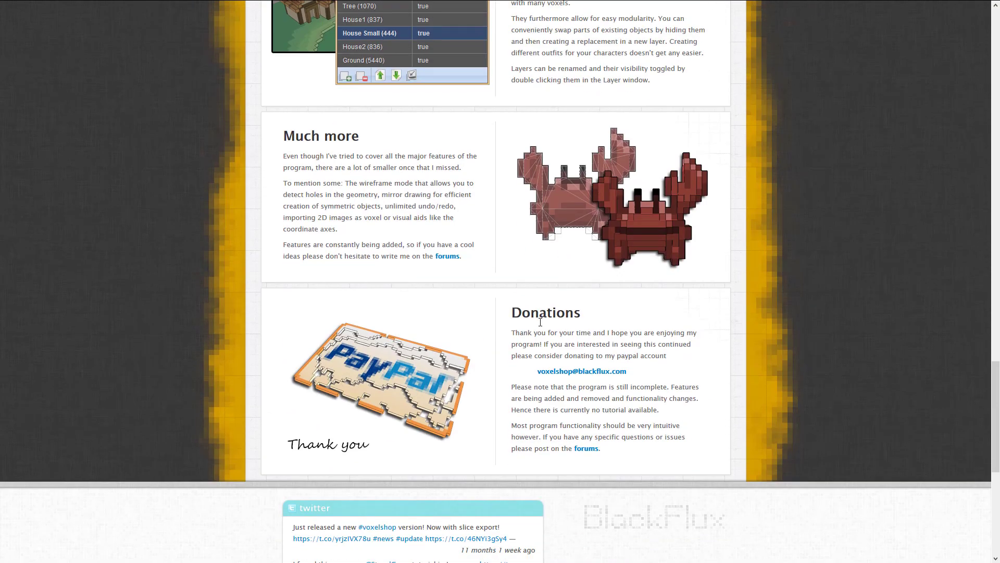
{"action": "scroll", "coordinate": [603, 338], "scroll_direction": "up", "scroll_amount": 20}
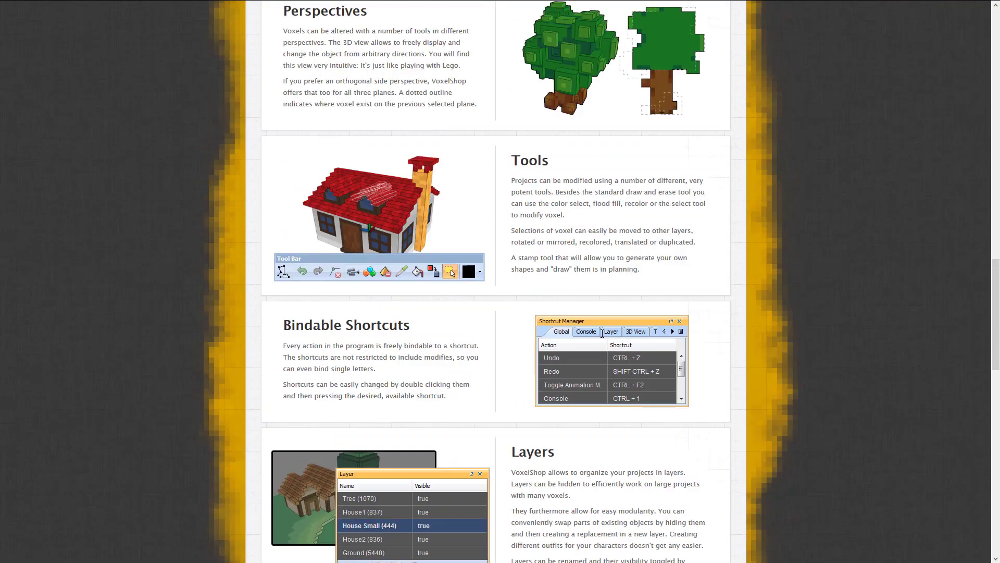
{"action": "scroll", "coordinate": [603, 338], "scroll_direction": "up", "scroll_amount": 14}
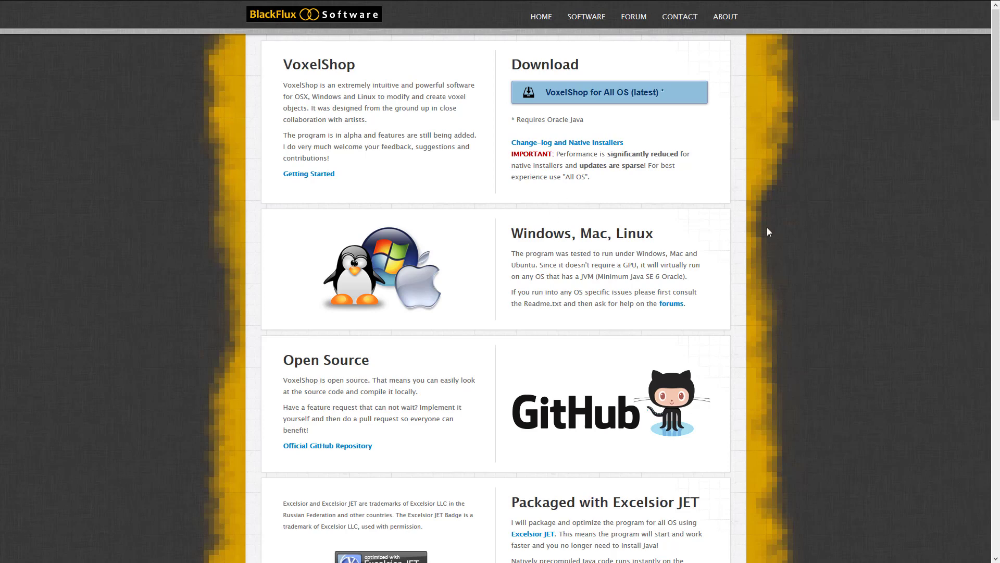
{"action": "key", "text": "ctrl+Tab"}
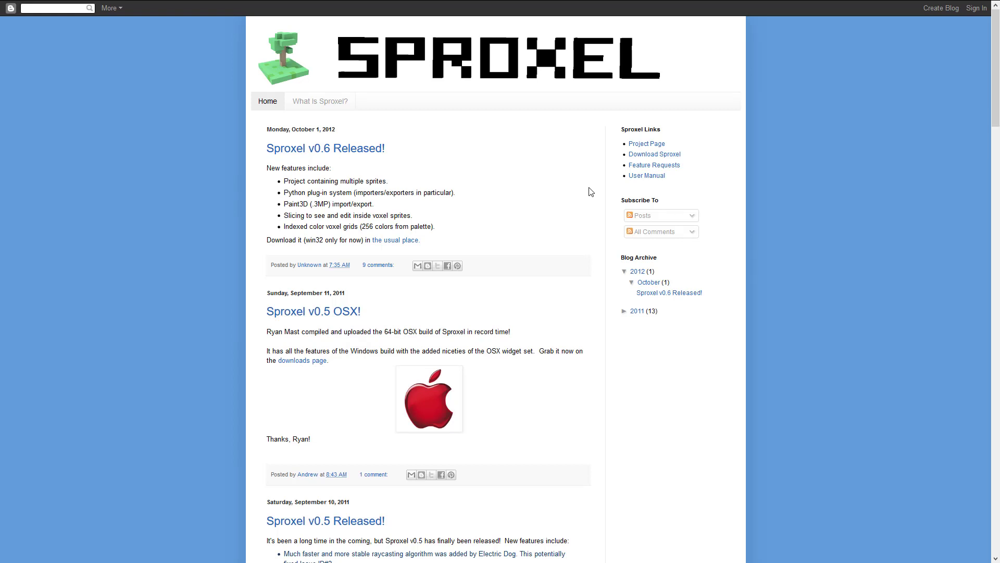
Highlight and clear the newest post's date, then open the What Is Sproxel? page
{"action": "left_click_drag", "start_coordinate": [344, 130], "coordinate": [331, 128]}
{"action": "left_click", "coordinate": [333, 128]}
{"action": "left_click", "coordinate": [307, 104]}
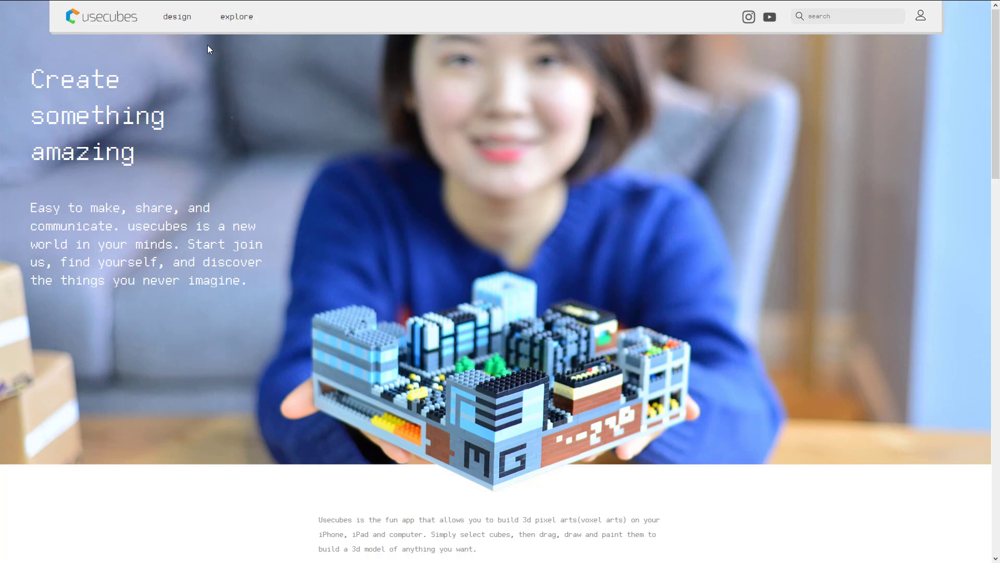
In the usecubes design editor, add a row of blocks, lift the middle cube and push one forward
{"action": "left_click", "coordinate": [177, 20]}
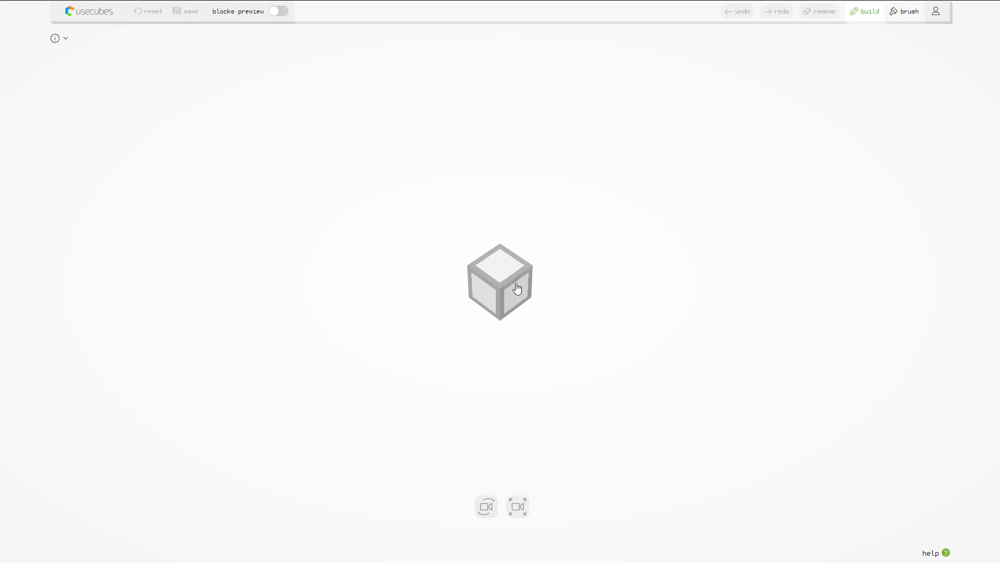
{"action": "left_click", "coordinate": [522, 290]}
{"action": "left_click_drag", "start_coordinate": [541, 306], "coordinate": [569, 326]}
{"action": "left_click", "coordinate": [502, 266]}
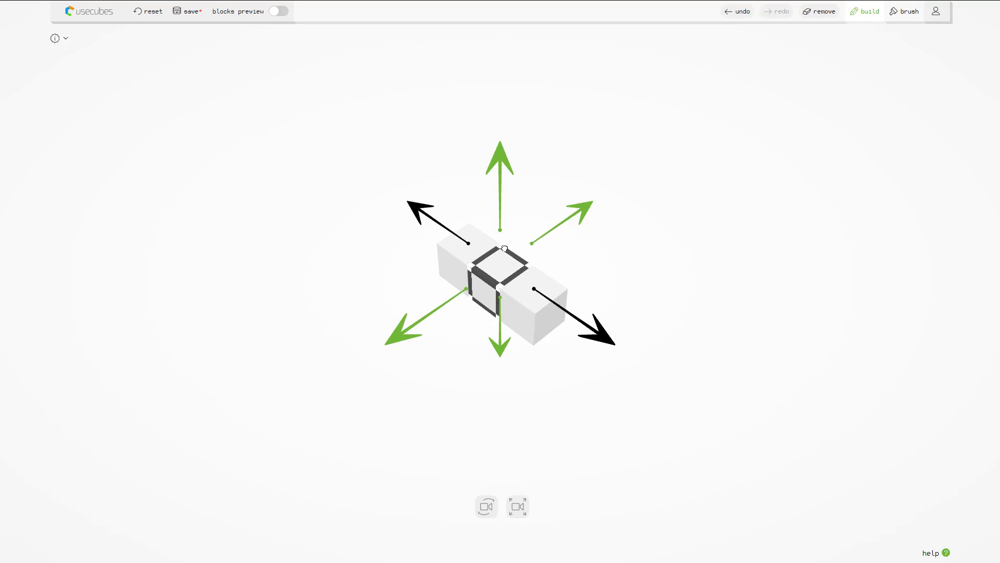
{"action": "left_click_drag", "start_coordinate": [508, 230], "coordinate": [508, 226]}
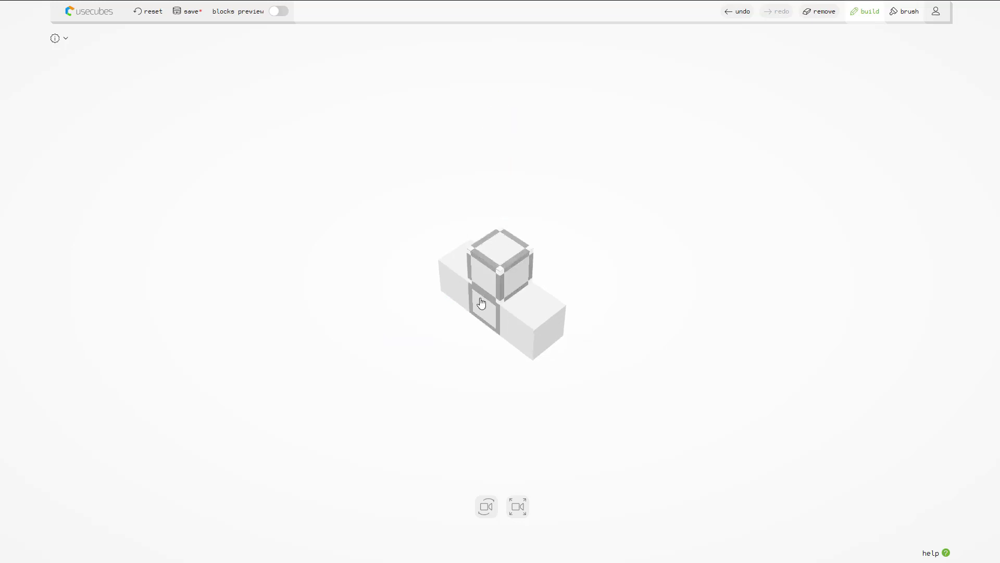
{"action": "left_click", "coordinate": [480, 306]}
{"action": "left_click_drag", "start_coordinate": [458, 330], "coordinate": [451, 339]}
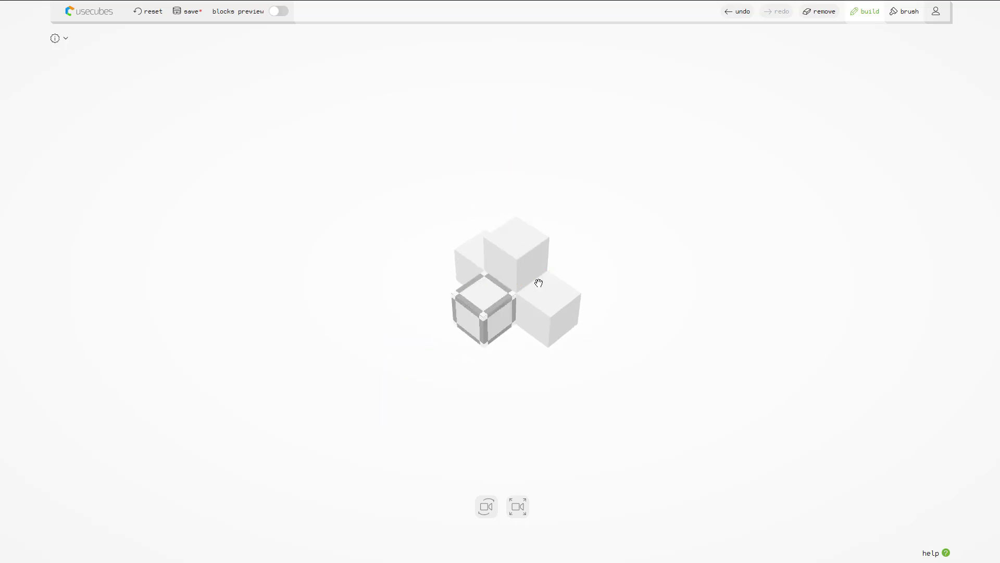
Brush the right-hand cube light blue and the back cubes orange, then go back via the usecubes logo
{"action": "mouse_move", "coordinate": [788, 6]}
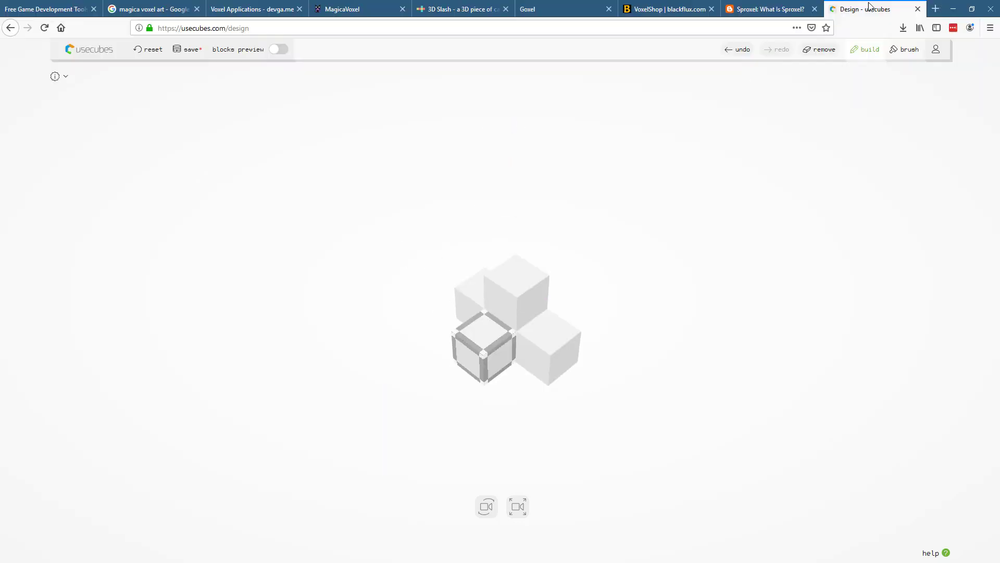
{"action": "left_click", "coordinate": [909, 50]}
{"action": "left_click", "coordinate": [736, 34]}
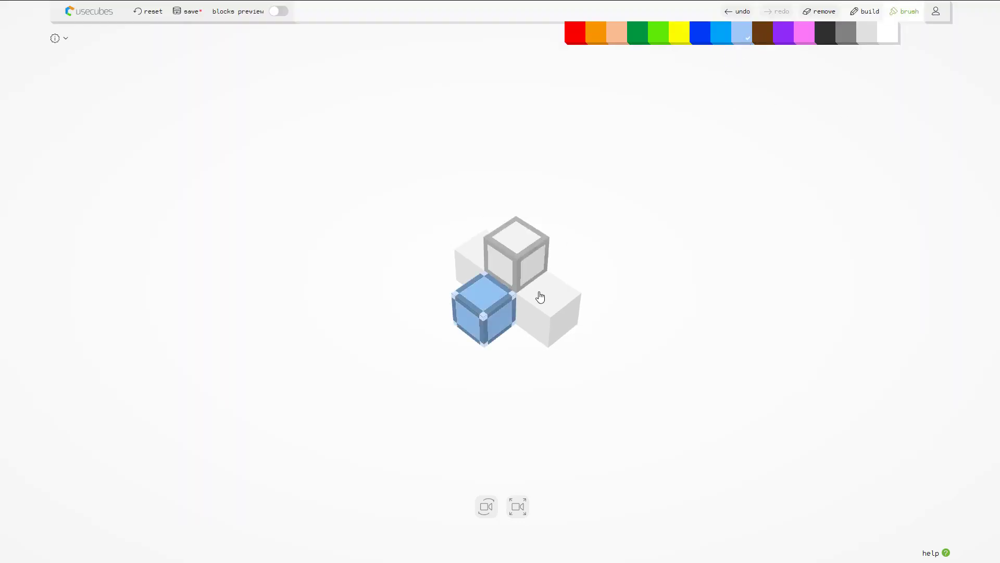
{"action": "left_click", "coordinate": [542, 284]}
{"action": "left_click", "coordinate": [599, 41]}
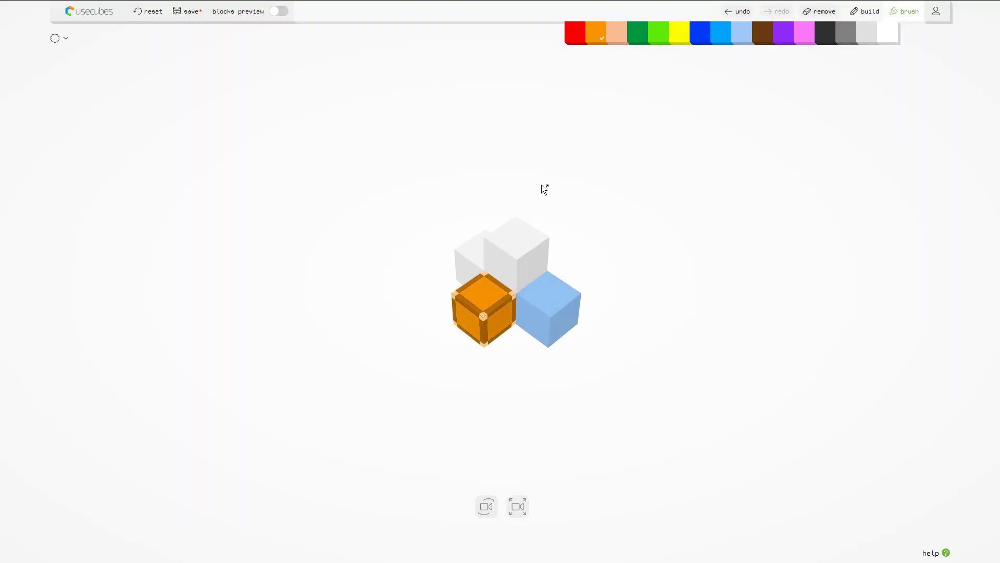
{"action": "left_click", "coordinate": [516, 245]}
{"action": "left_click", "coordinate": [470, 255]}
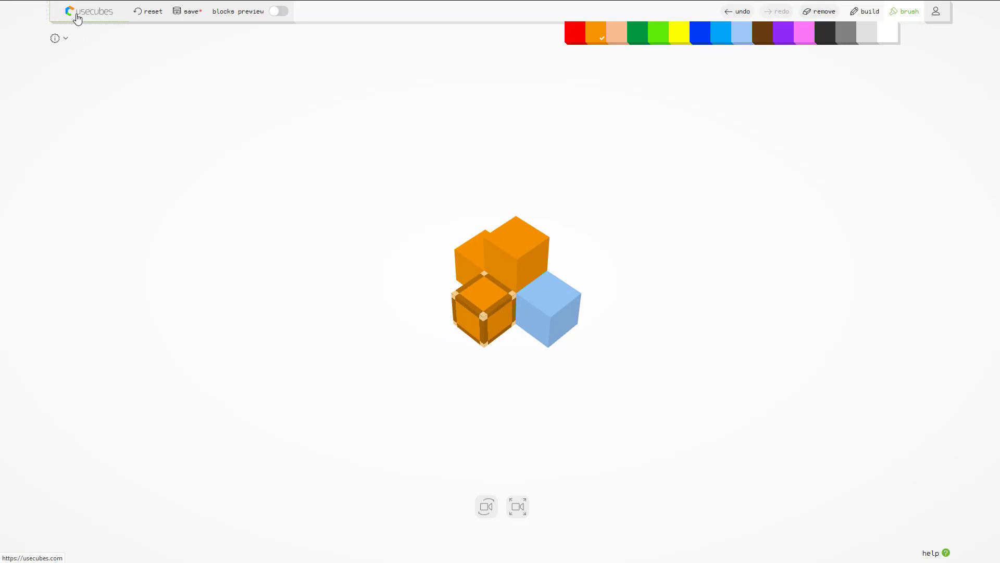
{"action": "left_click", "coordinate": [76, 19]}
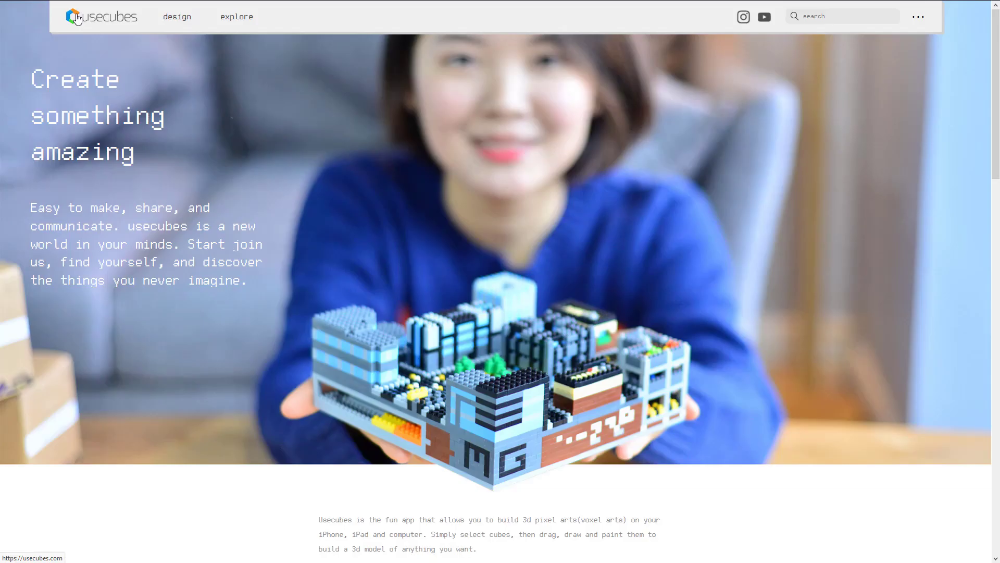
Open the usecubes explore gallery and scroll down through the community voxel creations
{"action": "left_click", "coordinate": [243, 22]}
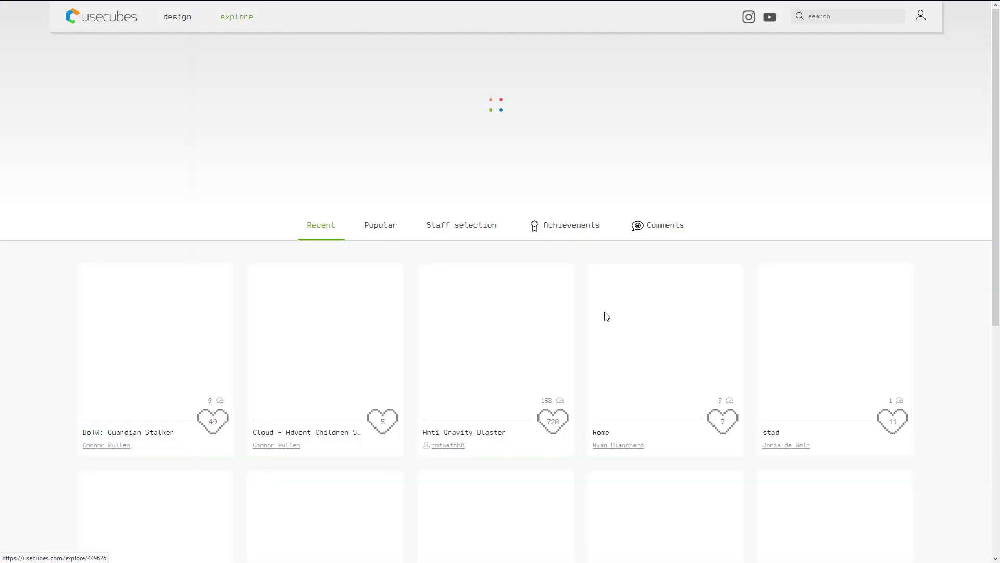
{"action": "scroll", "coordinate": [602, 315], "scroll_direction": "down", "scroll_amount": 6}
{"action": "scroll", "coordinate": [603, 330], "scroll_direction": "down", "scroll_amount": 1}
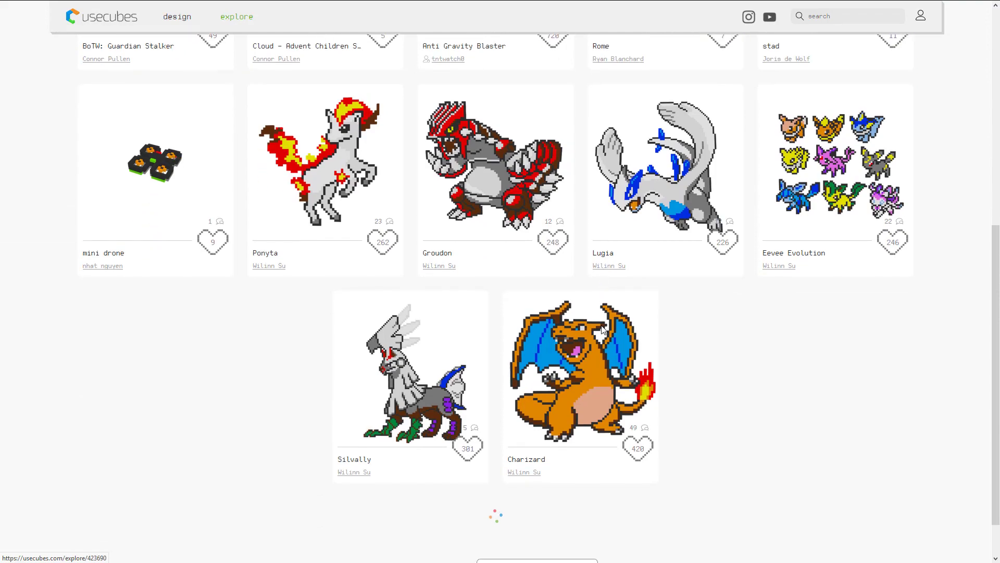
{"action": "scroll", "coordinate": [603, 329], "scroll_direction": "up", "scroll_amount": 5}
{"action": "scroll", "coordinate": [603, 330], "scroll_direction": "down", "scroll_amount": 19}
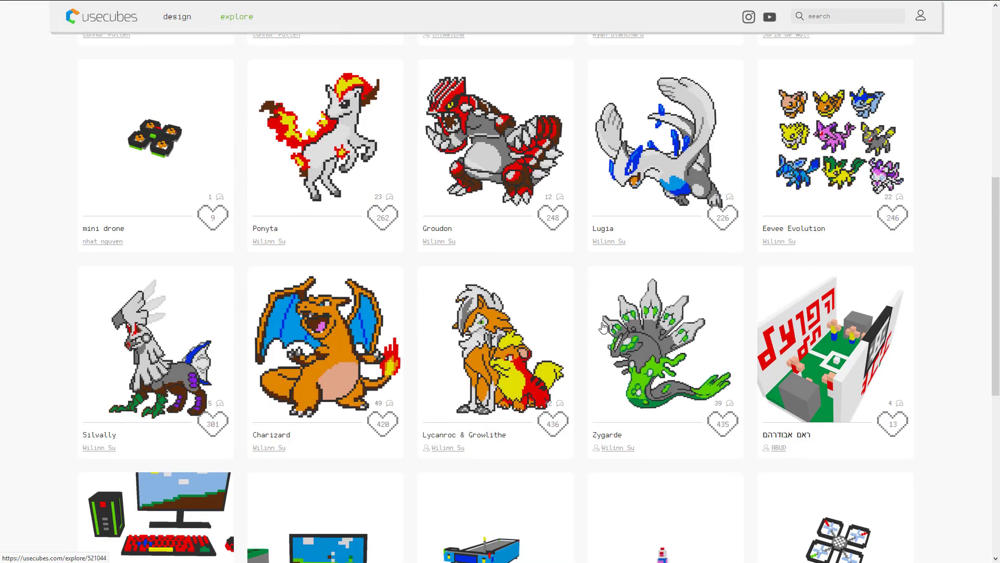
{"action": "scroll", "coordinate": [604, 328], "scroll_direction": "down", "scroll_amount": 10}
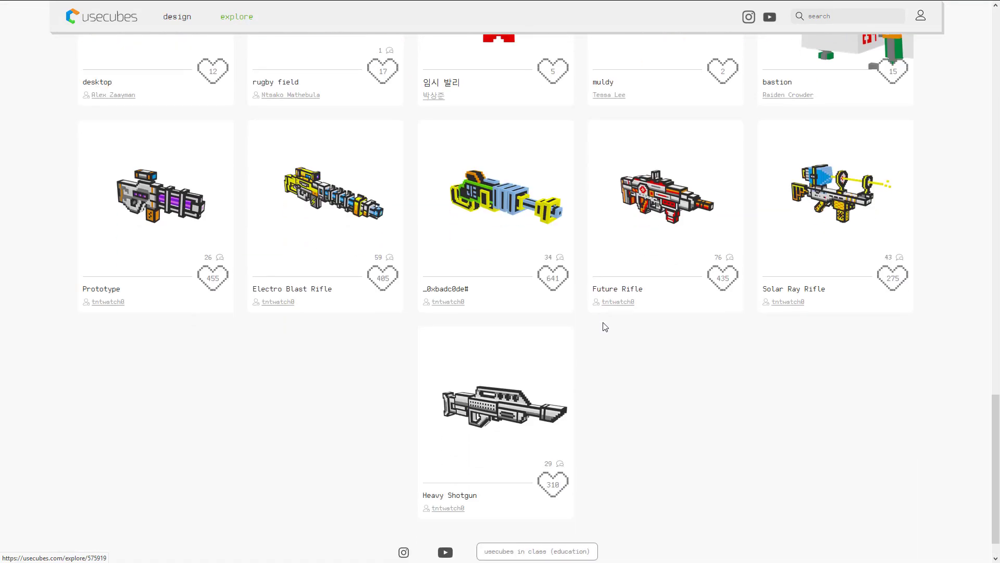
{"action": "scroll", "coordinate": [604, 324], "scroll_direction": "down", "scroll_amount": 3}
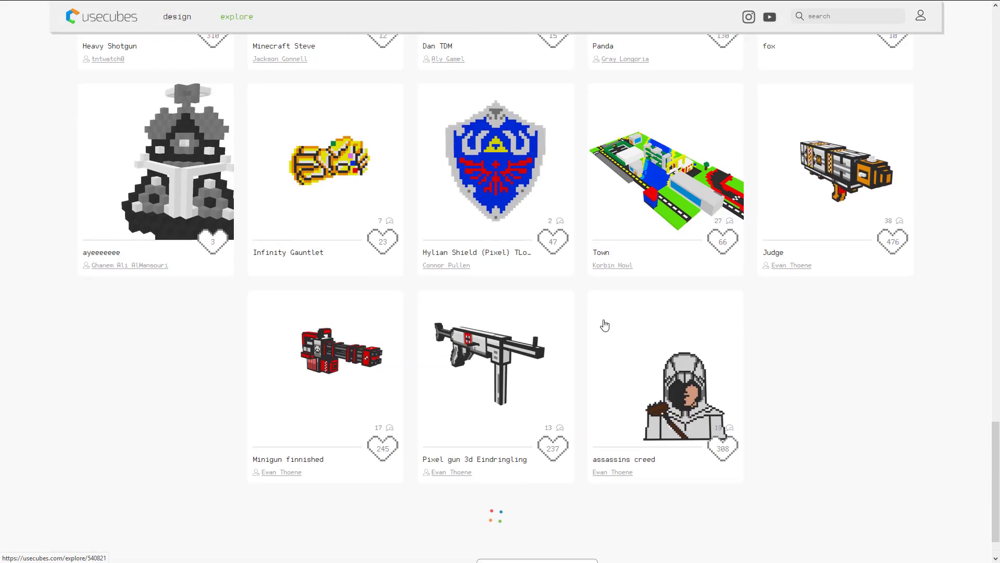
{"action": "scroll", "coordinate": [574, 320], "scroll_direction": "down", "scroll_amount": 5}
{"action": "scroll", "coordinate": [575, 321], "scroll_direction": "down", "scroll_amount": 3}
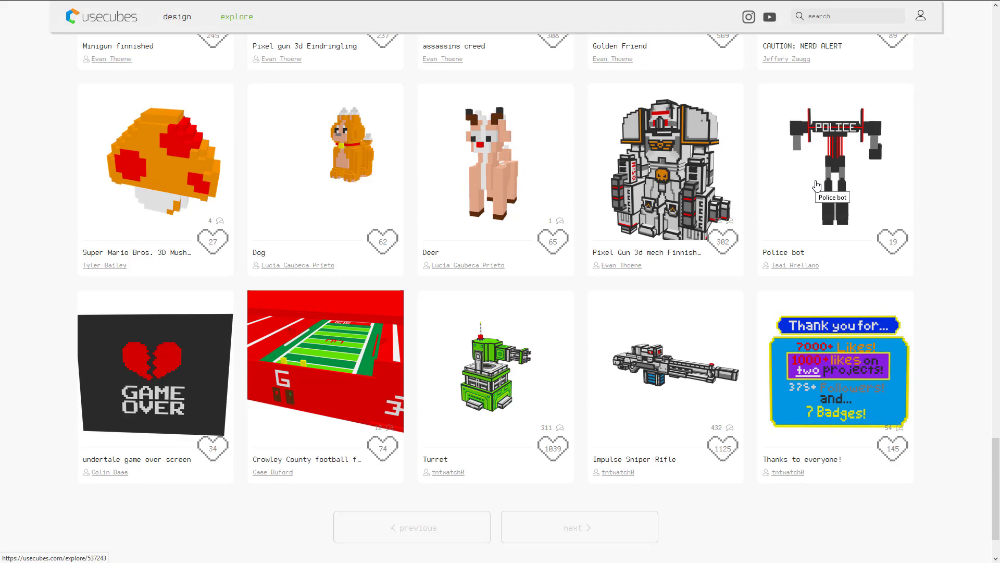
Scroll back up the gallery and close the tab to return to devga.me's tools list
{"action": "scroll", "coordinate": [816, 185], "scroll_direction": "down", "scroll_amount": 2}
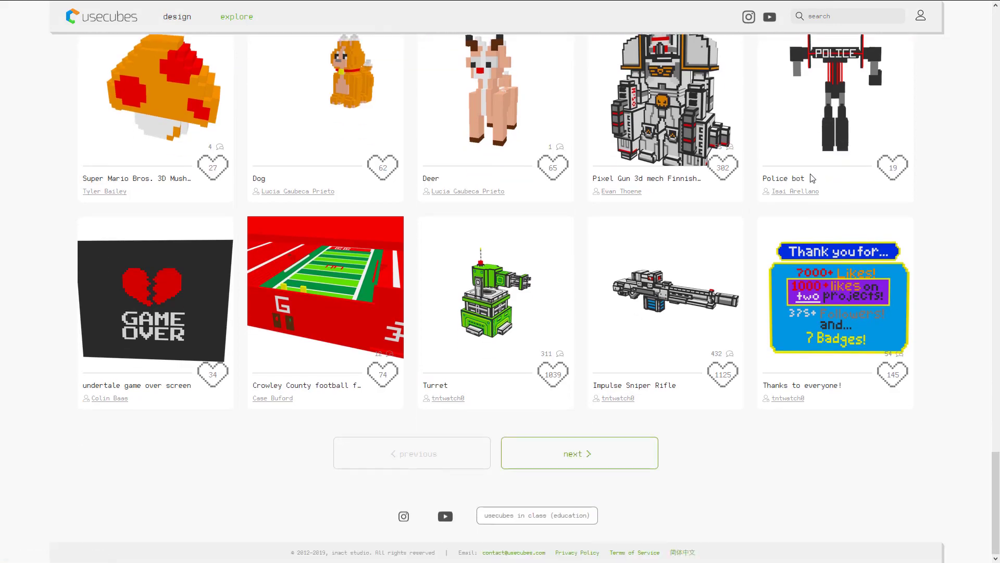
{"action": "scroll", "coordinate": [811, 179], "scroll_direction": "up", "scroll_amount": 1}
{"action": "scroll", "coordinate": [810, 174], "scroll_direction": "up", "scroll_amount": 20}
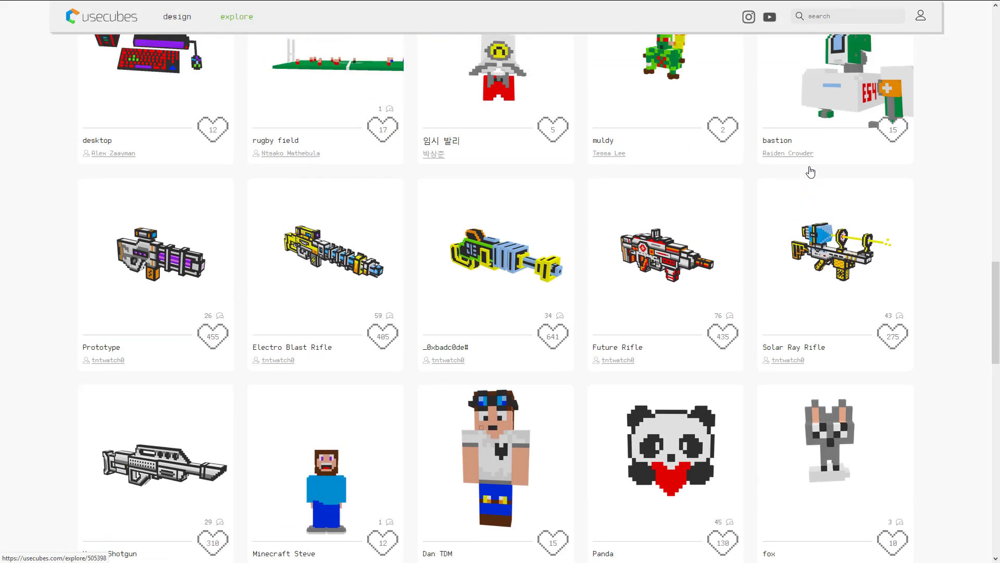
{"action": "scroll", "coordinate": [802, 170], "scroll_direction": "up", "scroll_amount": 8}
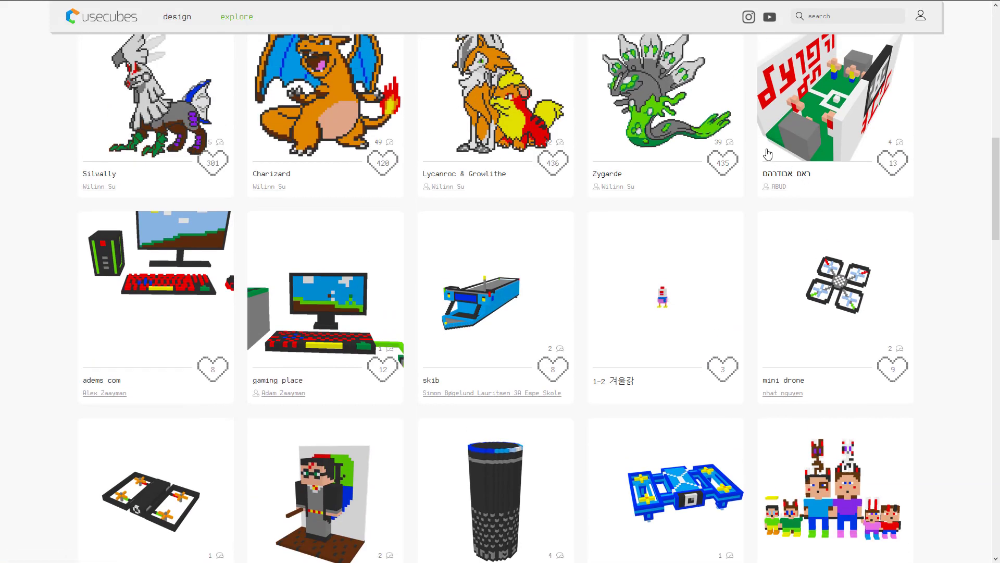
{"action": "key", "text": "ctrl+w"}
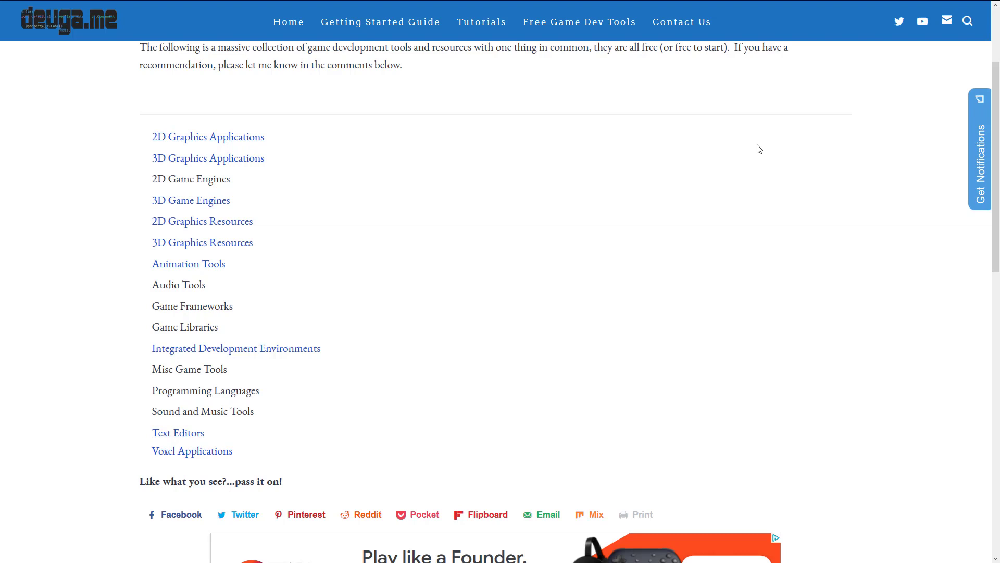
{"action": "scroll", "coordinate": [755, 146], "scroll_direction": "up", "scroll_amount": 2}
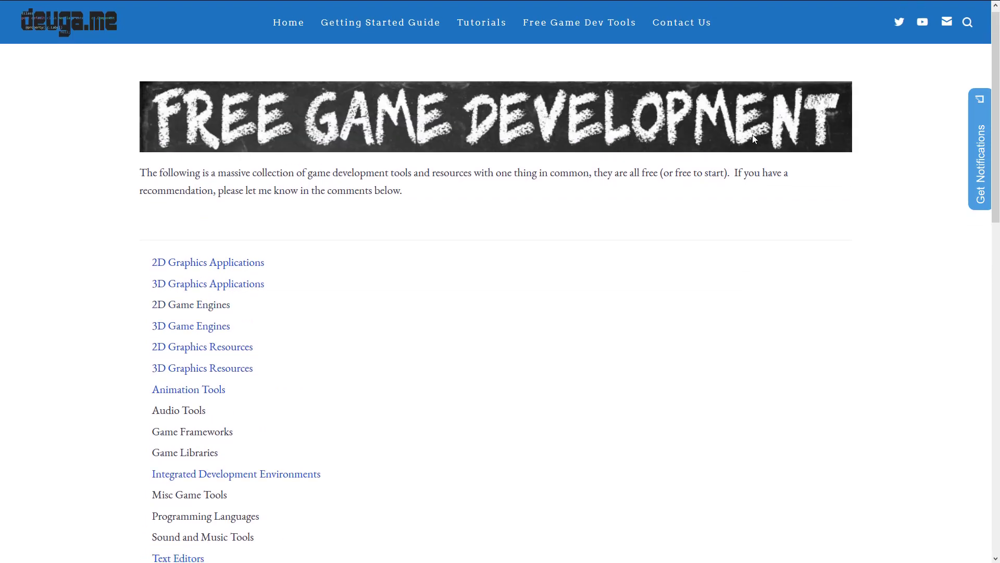
{"action": "scroll", "coordinate": [729, 109], "scroll_direction": "down", "scroll_amount": 1}
{"action": "scroll", "coordinate": [707, 76], "scroll_direction": "up", "scroll_amount": 1}
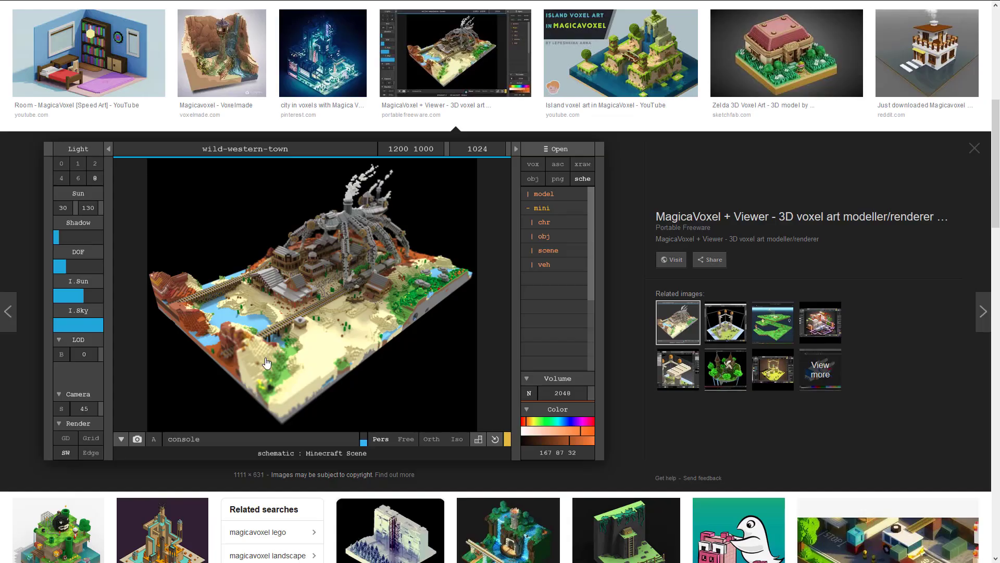
{"action": "scroll", "coordinate": [363, 404], "scroll_direction": "up", "scroll_amount": 3}
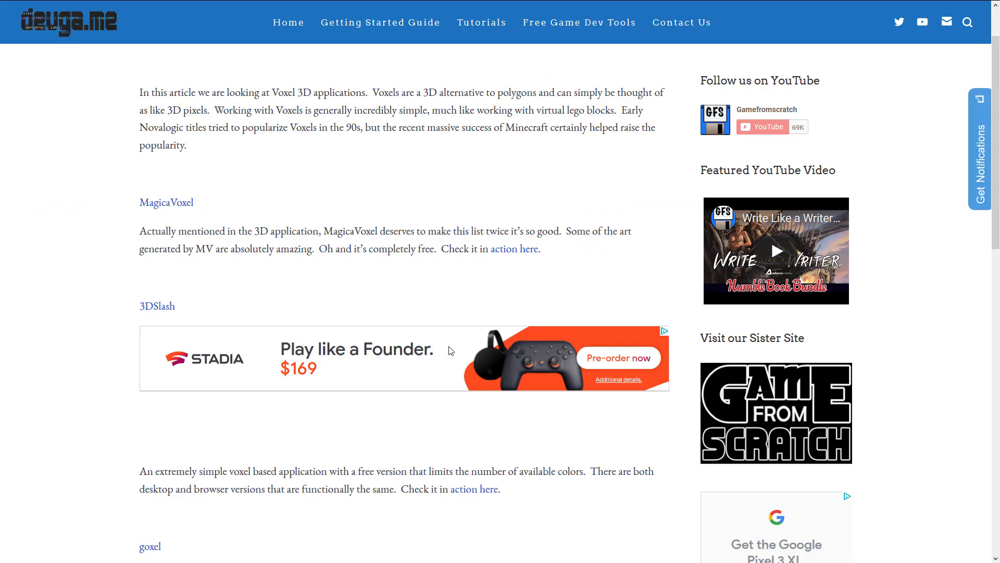
{"action": "scroll", "coordinate": [469, 350], "scroll_direction": "up", "scroll_amount": 1}
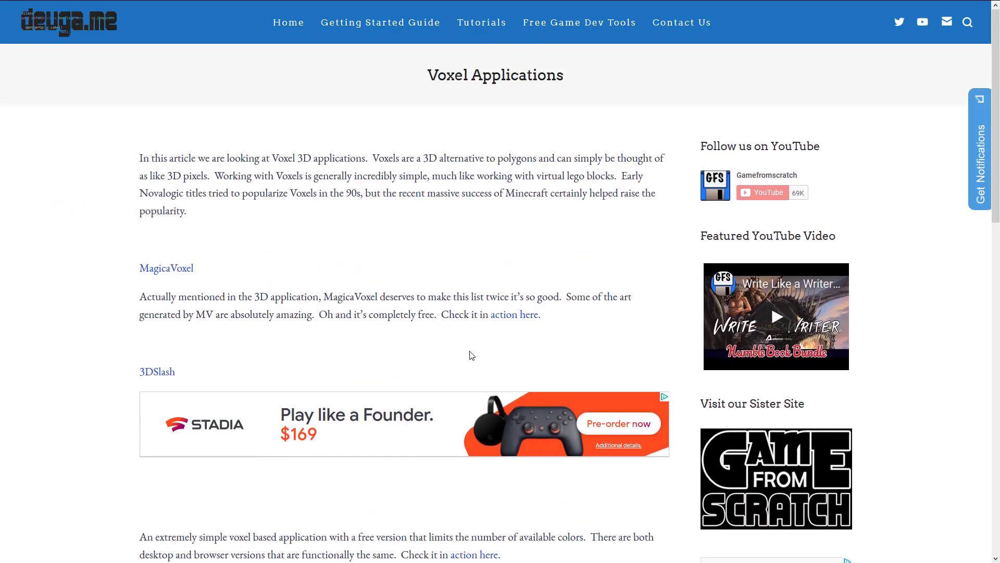
{"action": "scroll", "coordinate": [471, 350], "scroll_direction": "down", "scroll_amount": 6}
{"action": "scroll", "coordinate": [471, 350], "scroll_direction": "down", "scroll_amount": 7}
{"action": "scroll", "coordinate": [471, 352], "scroll_direction": "up", "scroll_amount": 8}
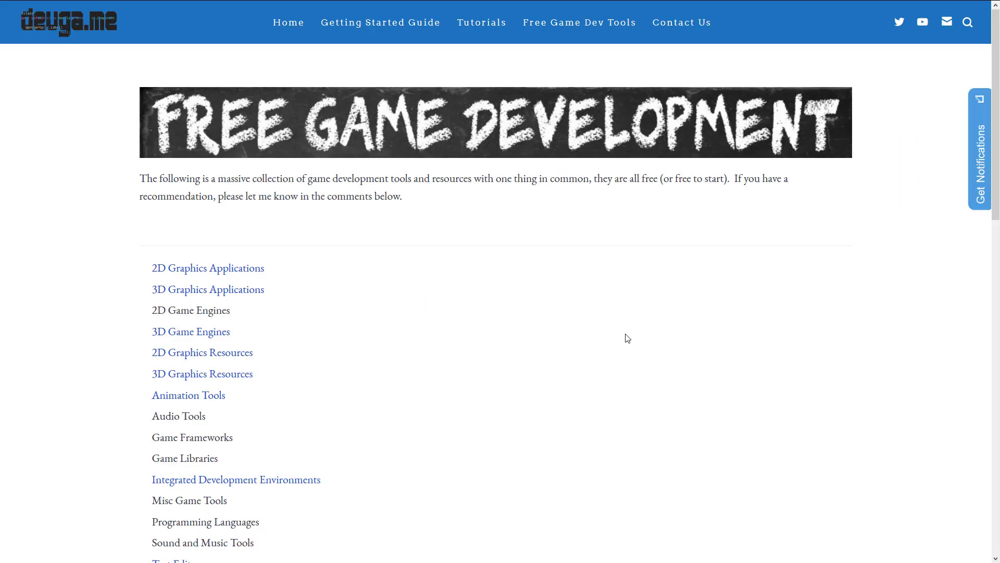
{"action": "scroll", "coordinate": [746, 320], "scroll_direction": "down", "scroll_amount": 1}
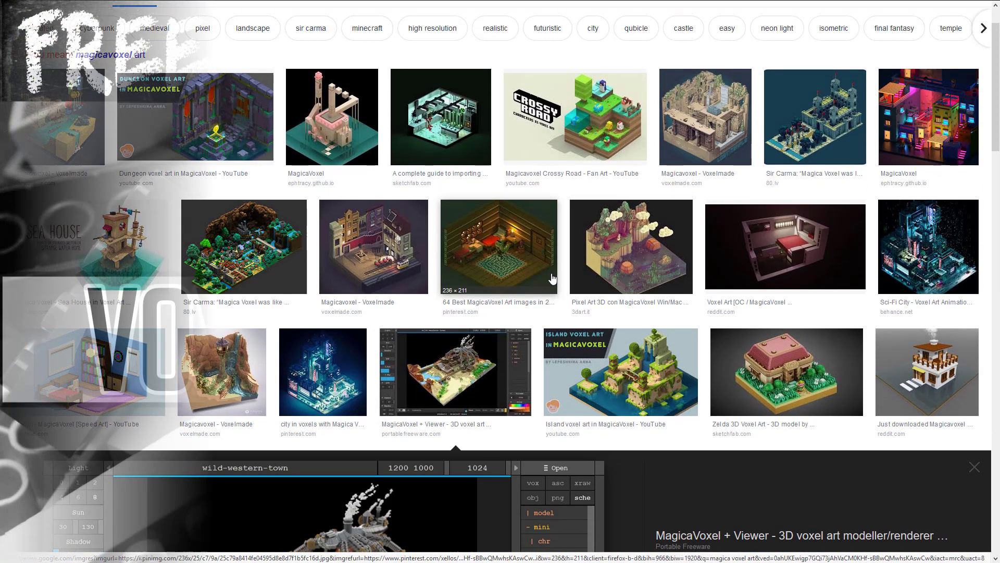
Preview the Pinterest result '64 Best MagicaVoxel Art images in 2019' in Google Images
{"action": "left_click", "coordinate": [552, 278]}
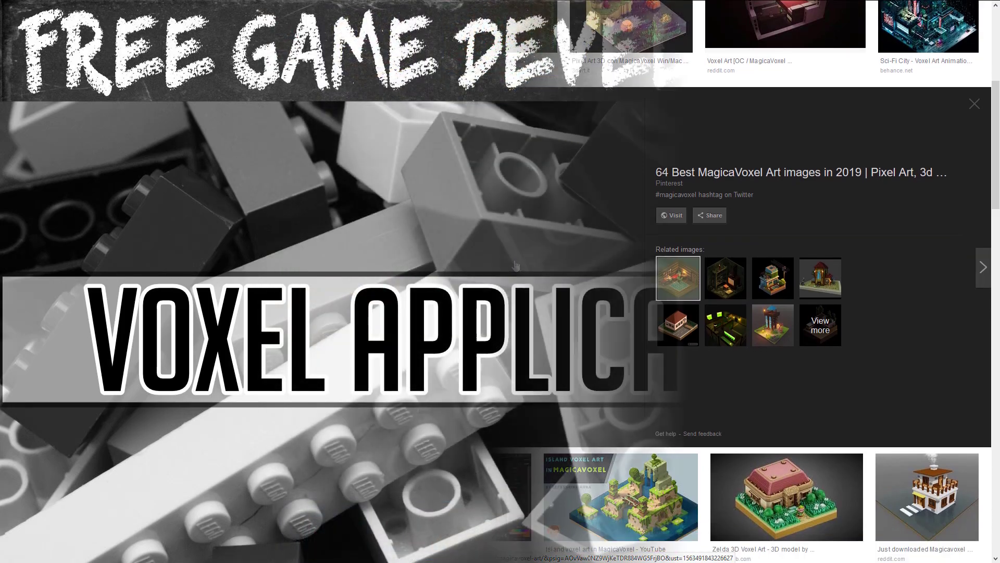